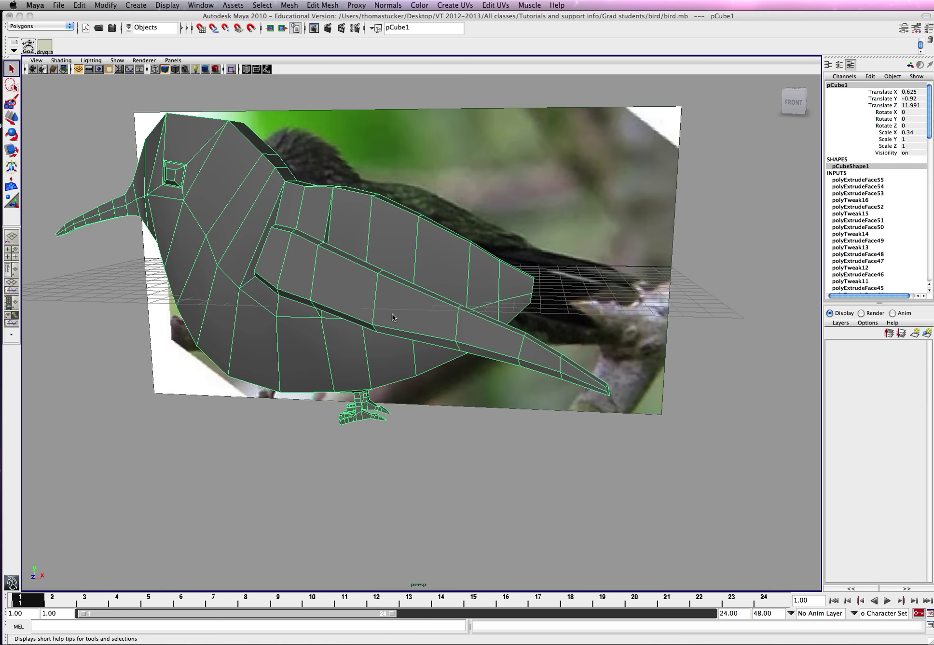
# Insert an edge loop lengthwise down the middle of the bird's body and return to object selection
pyautogui.keyDown('alt'); pyautogui.moveTo(390, 315); pyautogui.dragTo(467, 318); pyautogui.keyUp('alt')
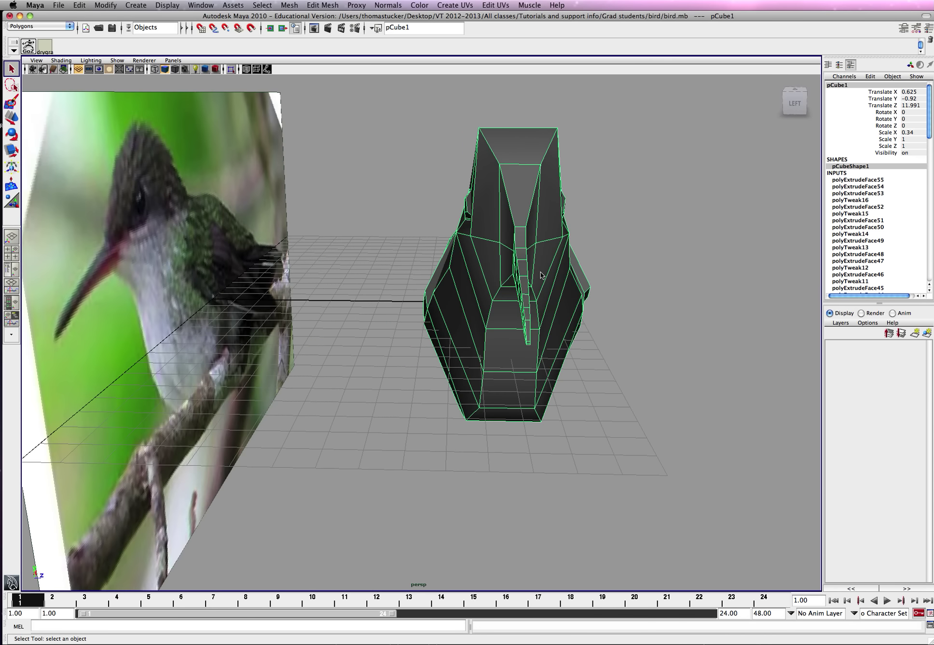
pyautogui.keyDown('alt'); pyautogui.moveTo(511, 263); pyautogui.dragTo(366, 260); pyautogui.keyUp('alt')
pyautogui.click(320, 6)
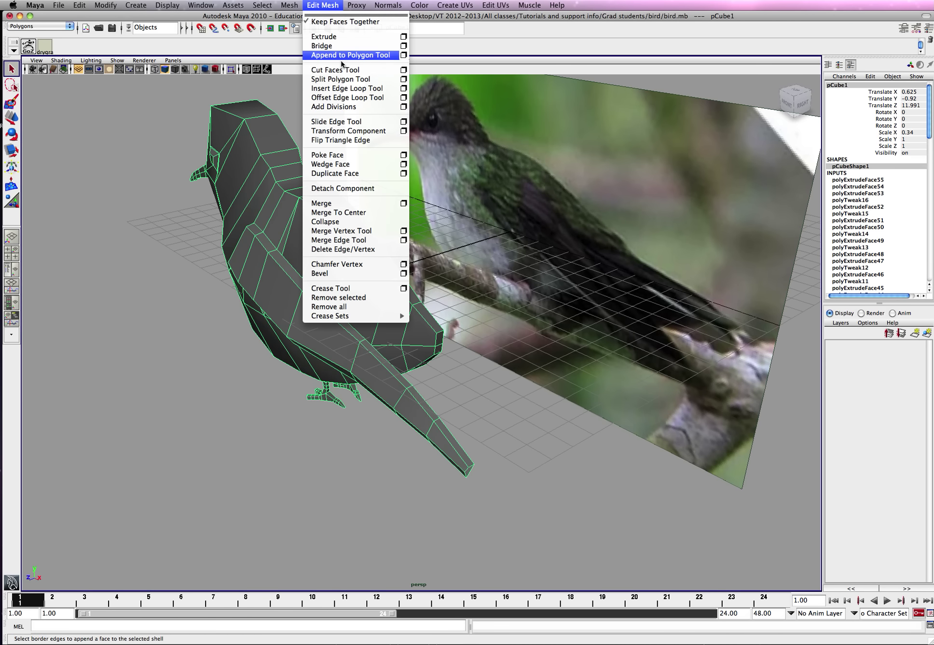
pyautogui.click(352, 92)
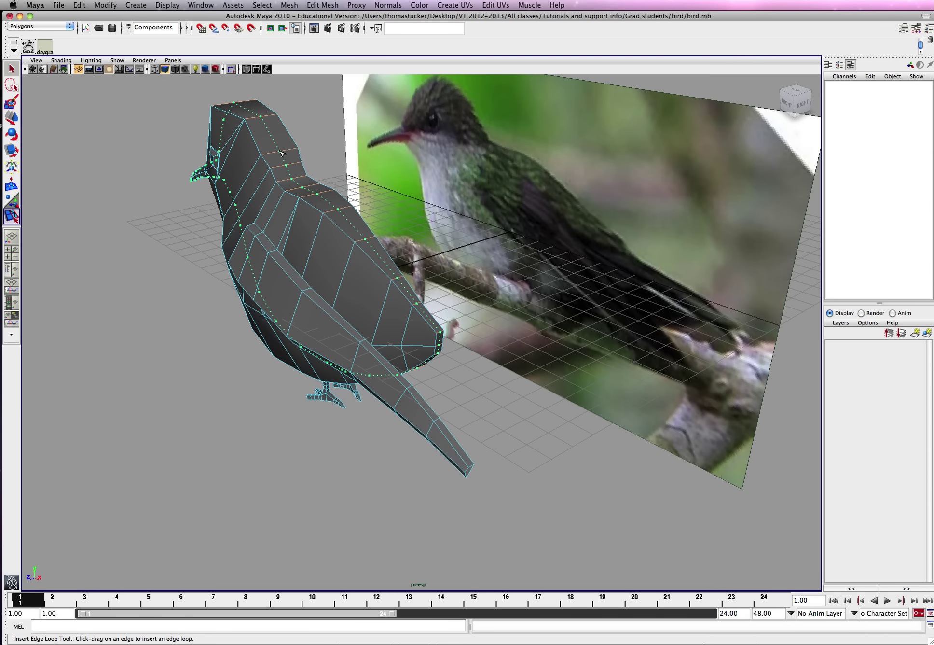
pyautogui.click(282, 154)
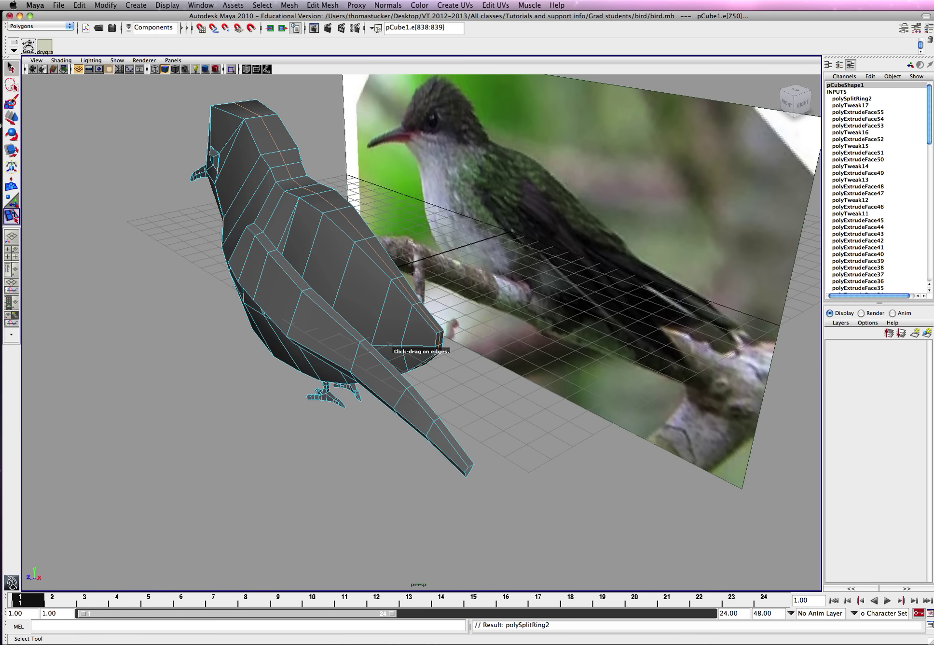
pyautogui.click(11, 68)
pyautogui.click(300, 190)
pyautogui.moveTo(281, 194); pyautogui.dragTo(319, 186, button='right')
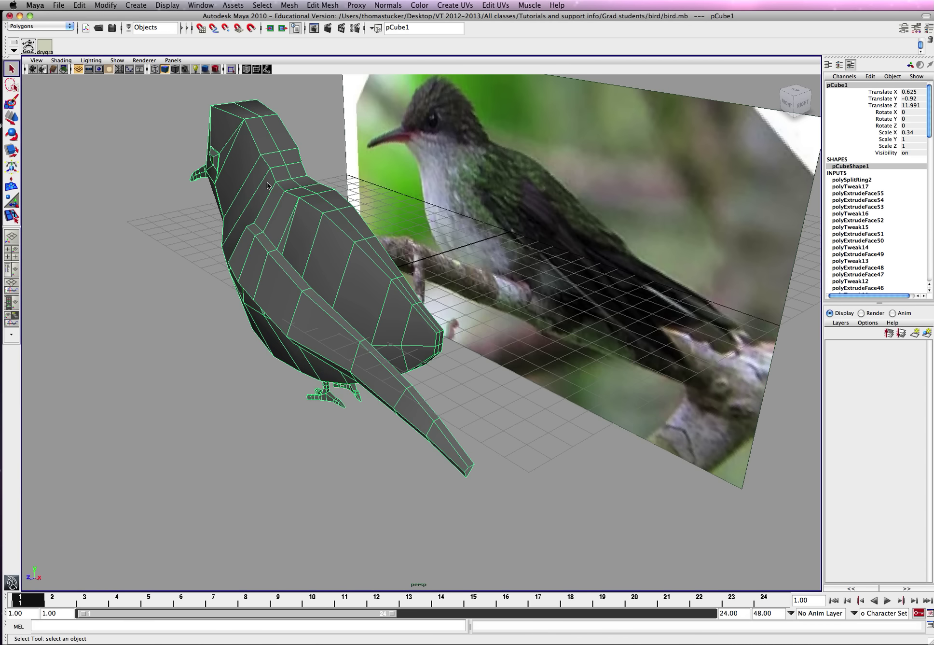
# In the top view, select the faces of the body half without the modelled wing and delete them
pyautogui.press('space')
pyautogui.press('space')
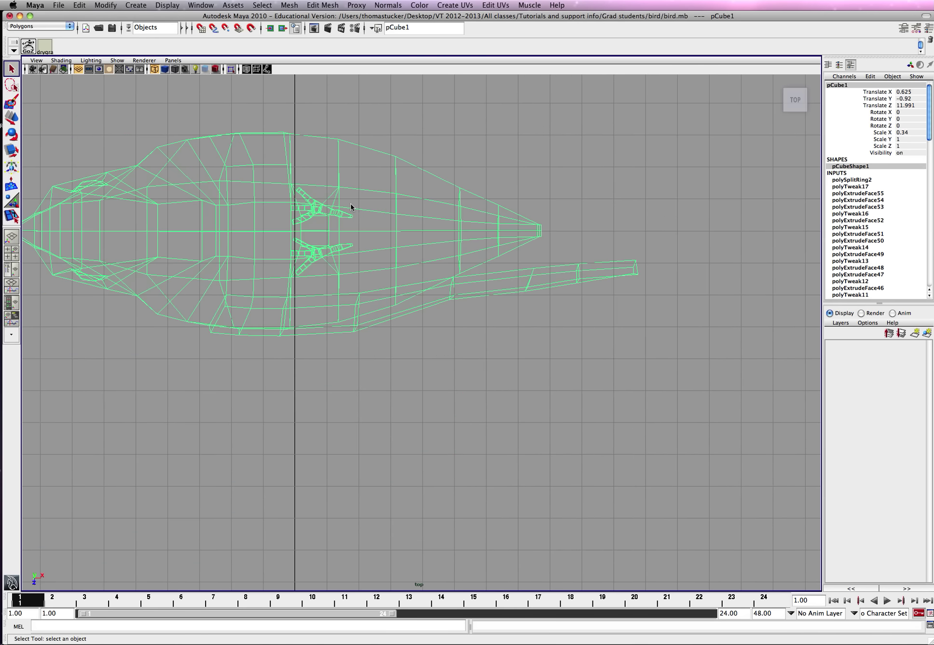
pyautogui.keyDown('alt'); pyautogui.moveTo(351, 205); pyautogui.dragTo(592, 252, button='middle'); pyautogui.keyUp('alt')
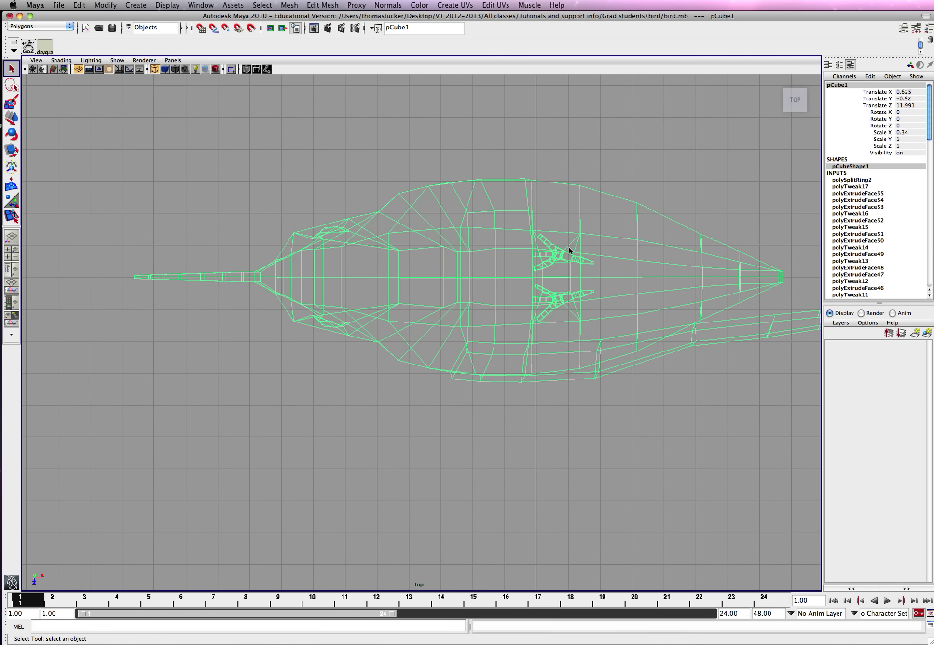
pyautogui.moveTo(569, 251); pyautogui.dragTo(591, 261, button='right')
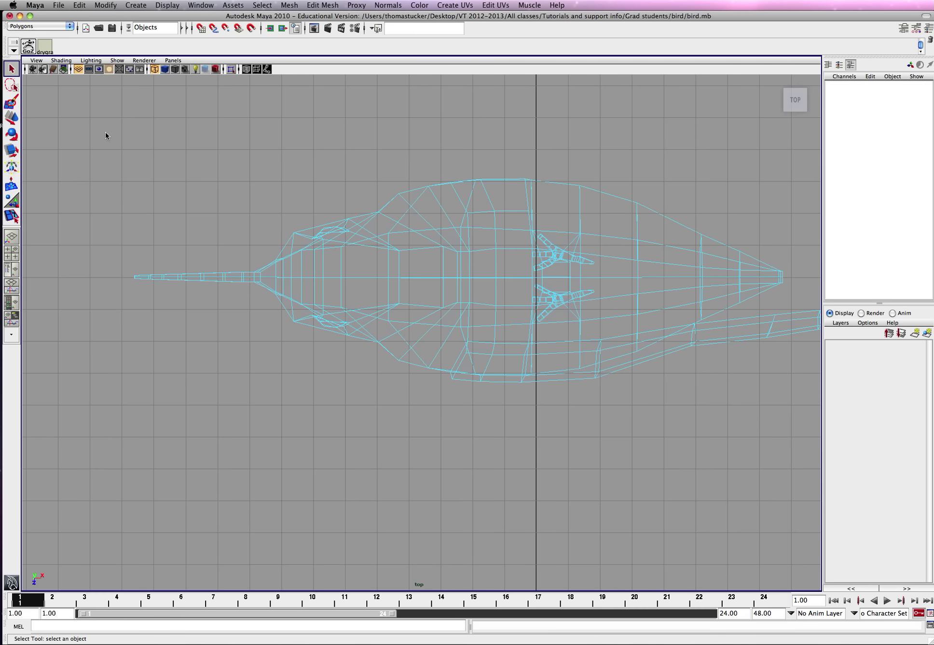
pyautogui.moveTo(796, 275); pyautogui.dragTo(800, 273)
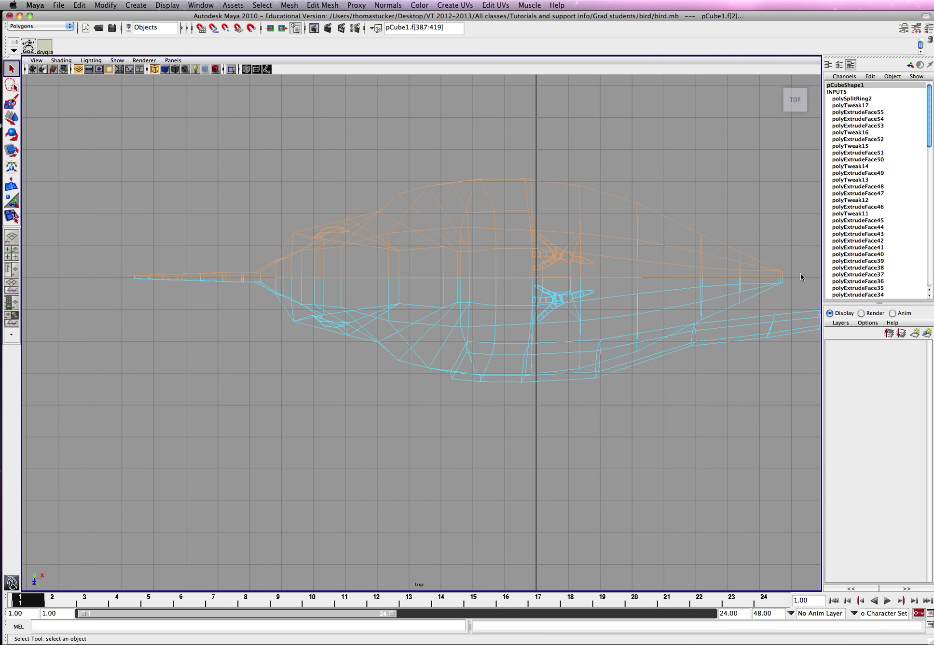
pyautogui.click(801, 273)
pyautogui.press('space')
pyautogui.press('space')
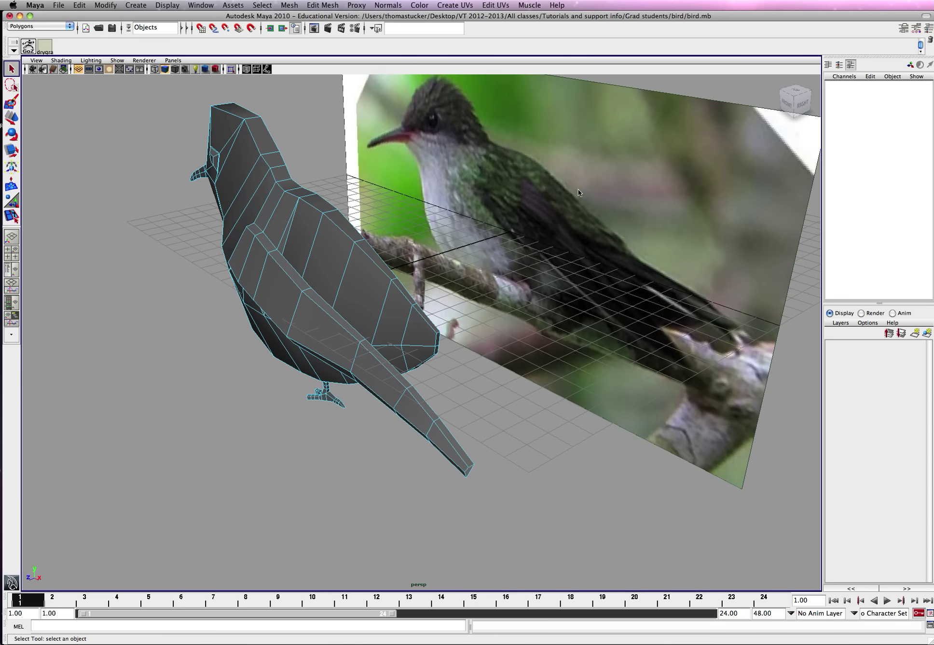
# Delete the leftover faces of the removed half at the tip of the beak
pyautogui.keyDown('alt'); pyautogui.moveTo(330, 308); pyautogui.dragTo(480, 302); pyautogui.keyUp('alt')
pyautogui.keyDown('alt'); pyautogui.moveTo(480, 302); pyautogui.dragTo(573, 347, button='right'); pyautogui.keyUp('alt')
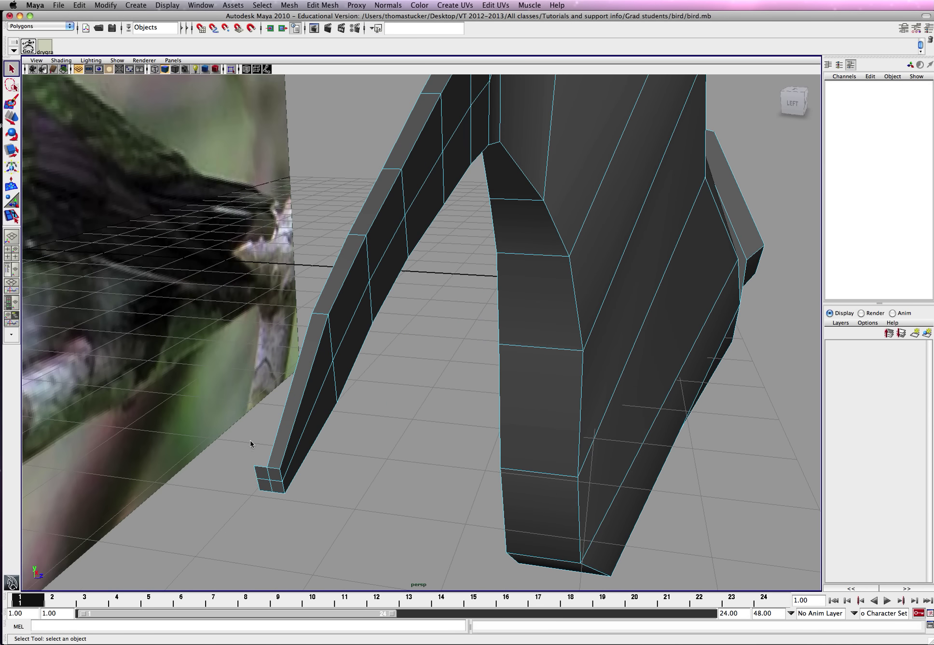
pyautogui.moveTo(260, 493); pyautogui.dragTo(259, 493)
pyautogui.press('Delete')
# Switch to vertex editing and frame the vertices of the remaining foot
pyautogui.keyDown('alt'); pyautogui.moveTo(596, 335); pyautogui.dragTo(473, 341, button='right'); pyautogui.keyUp('alt')
pyautogui.keyDown('alt'); pyautogui.moveTo(472, 343); pyautogui.dragTo(434, 349); pyautogui.keyUp('alt')
pyautogui.moveTo(413, 357); pyautogui.dragTo(382, 354, button='right')
pyautogui.keyDown('alt'); pyautogui.moveTo(401, 393); pyautogui.dragTo(427, 358); pyautogui.keyUp('alt')
pyautogui.press('f')
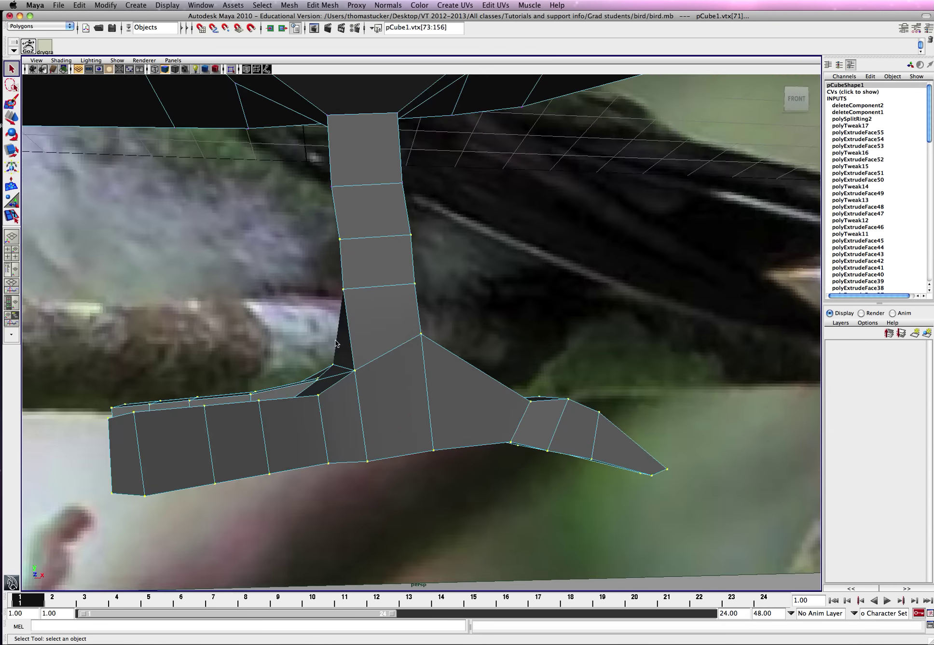
# Select the vertices of the foot and toes and scale them to adjust the foot's proportions
pyautogui.keyDown('alt'); pyautogui.moveTo(338, 322); pyautogui.dragTo(323, 374); pyautogui.keyUp('alt')
pyautogui.click(321, 377)
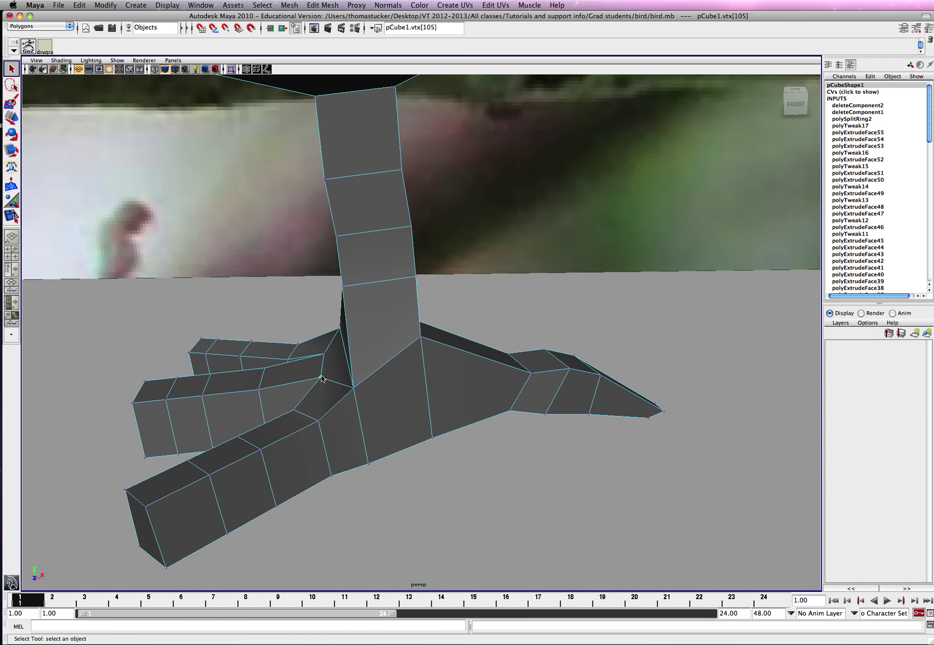
pyautogui.press('w')
pyautogui.moveTo(319, 391); pyautogui.dragTo(270, 290)
pyautogui.moveTo(270, 330); pyautogui.dragTo(520, 396)
pyautogui.press('r')
pyautogui.moveTo(422, 359); pyautogui.dragTo(458, 355)
# In the top view, move the middle toe's vertex pairs inward so the toe tapers toward its tip
pyautogui.press('space')
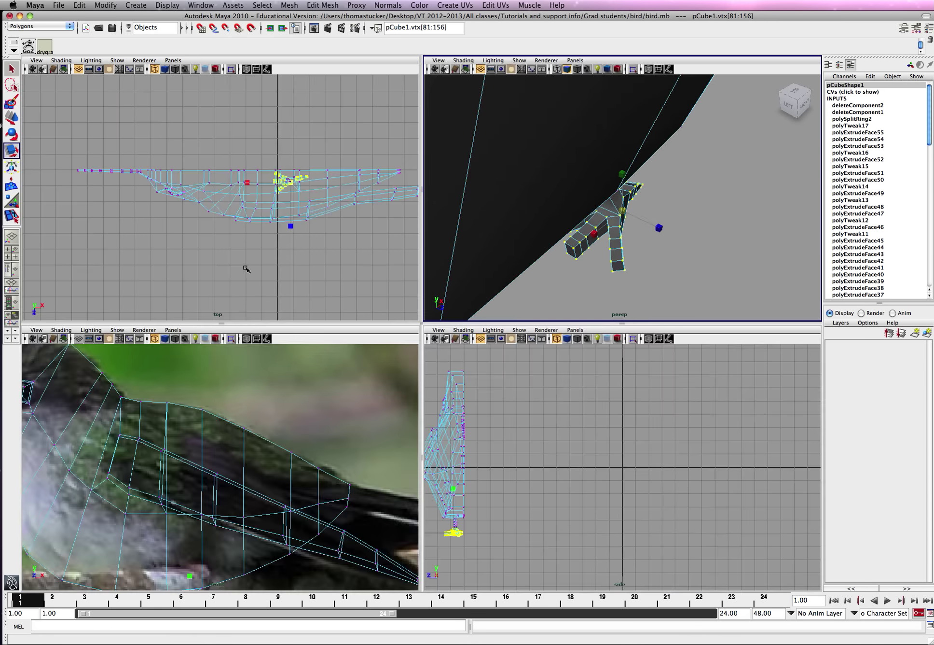
pyautogui.press('space')
pyautogui.keyDown('alt'); pyautogui.moveTo(279, 228); pyautogui.dragTo(391, 310, button='right'); pyautogui.keyUp('alt')
pyautogui.keyDown('alt'); pyautogui.moveTo(392, 309); pyautogui.dragTo(353, 247, button='middle'); pyautogui.keyUp('alt')
pyautogui.moveTo(254, 250); pyautogui.dragTo(248, 266)
pyautogui.press('w')
pyautogui.moveTo(172, 300); pyautogui.dragTo(280, 338)
pyautogui.moveTo(229, 309); pyautogui.dragTo(243, 300)
pyautogui.moveTo(328, 222); pyautogui.dragTo(352, 257)
pyautogui.moveTo(323, 299); pyautogui.dragTo(350, 304)
pyautogui.moveTo(211, 245); pyautogui.dragTo(240, 271)
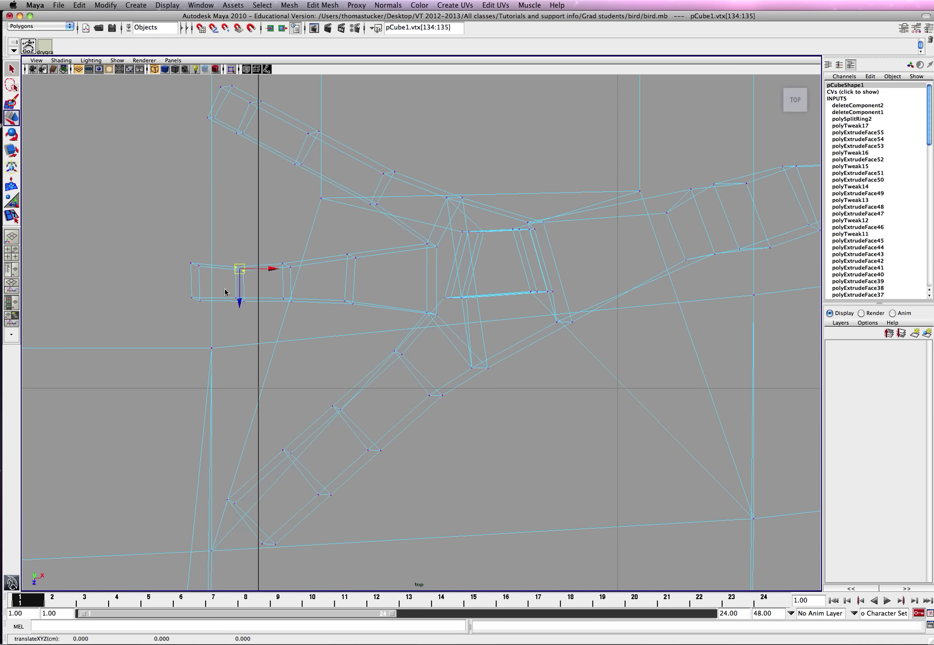
pyautogui.moveTo(255, 317); pyautogui.dragTo(277, 302)
pyautogui.scroll(-2, 236, 296)
pyautogui.moveTo(229, 265); pyautogui.dragTo(234, 302)
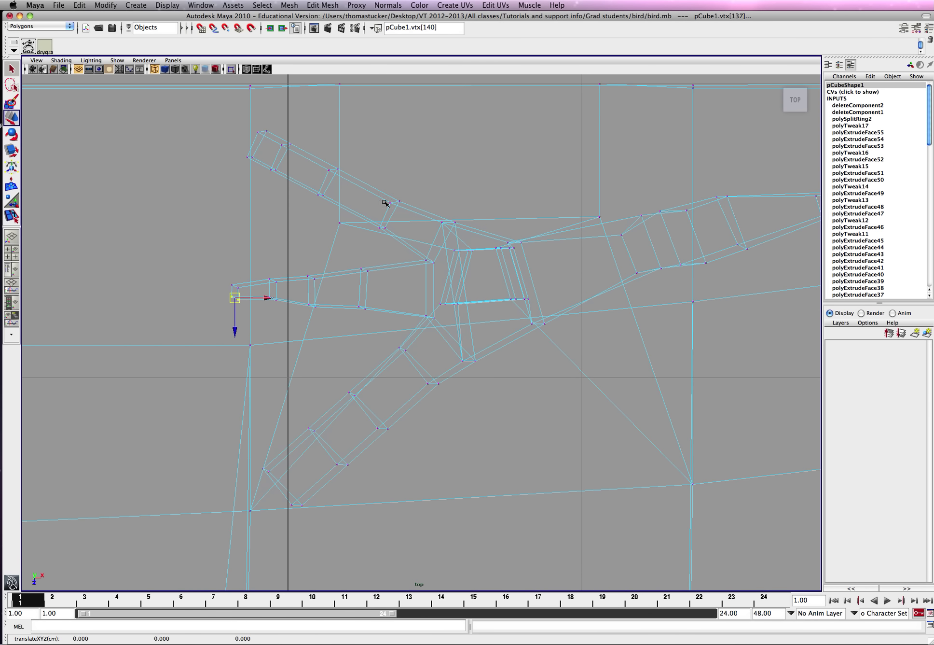
# Taper the inner toe toward its tip by moving its vertex pairs closer together in the top view
pyautogui.moveTo(312, 185)
pyautogui.mouseDown()
pyautogui.moveTo(332, 203)
pyautogui.moveTo(328, 193)
pyautogui.mouseUp()
pyautogui.scroll(1, 315, 140)
pyautogui.moveTo(315, 142); pyautogui.dragTo(350, 175)
pyautogui.moveTo(278, 139); pyautogui.dragTo(289, 175)
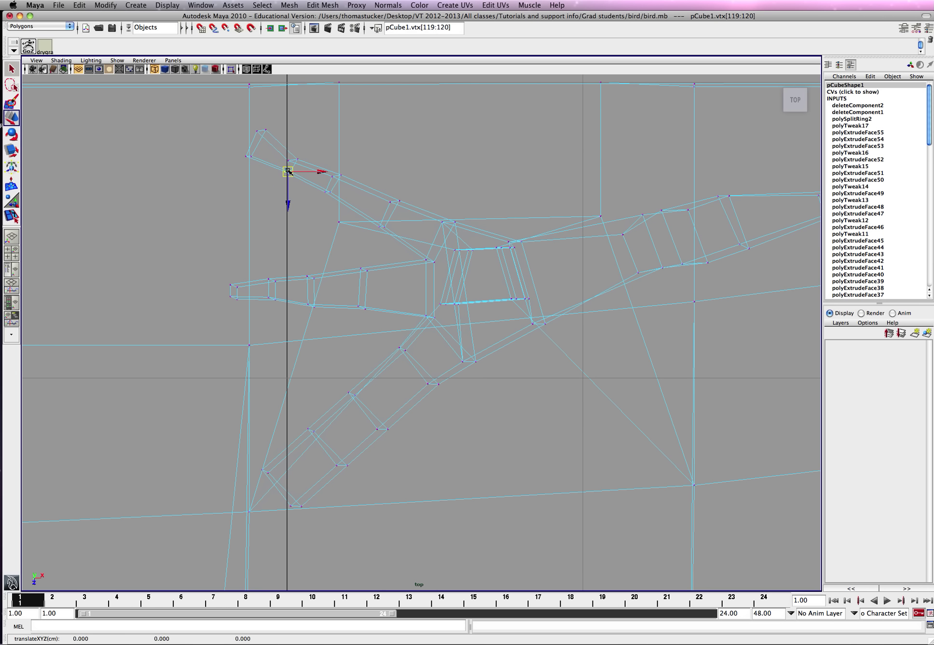
pyautogui.moveTo(242, 152); pyautogui.dragTo(272, 153)
# Taper the outer front toe in the top view by moving its vertex pairs inward from base to tip
pyautogui.moveTo(374, 332); pyautogui.dragTo(425, 370)
pyautogui.click(432, 384)
pyautogui.scroll(-2, 369, 406)
pyautogui.moveTo(340, 368); pyautogui.dragTo(399, 395)
pyautogui.moveTo(318, 394); pyautogui.dragTo(337, 421)
pyautogui.moveTo(332, 416)
pyautogui.mouseDown()
pyautogui.moveTo(353, 397)
pyautogui.moveTo(362, 453)
pyautogui.moveTo(361, 426)
pyautogui.mouseUp()
pyautogui.moveTo(265, 434); pyautogui.dragTo(305, 463)
pyautogui.moveTo(290, 449); pyautogui.dragTo(338, 445)
pyautogui.scroll(-2, 296, 468)
pyautogui.click(294, 469)
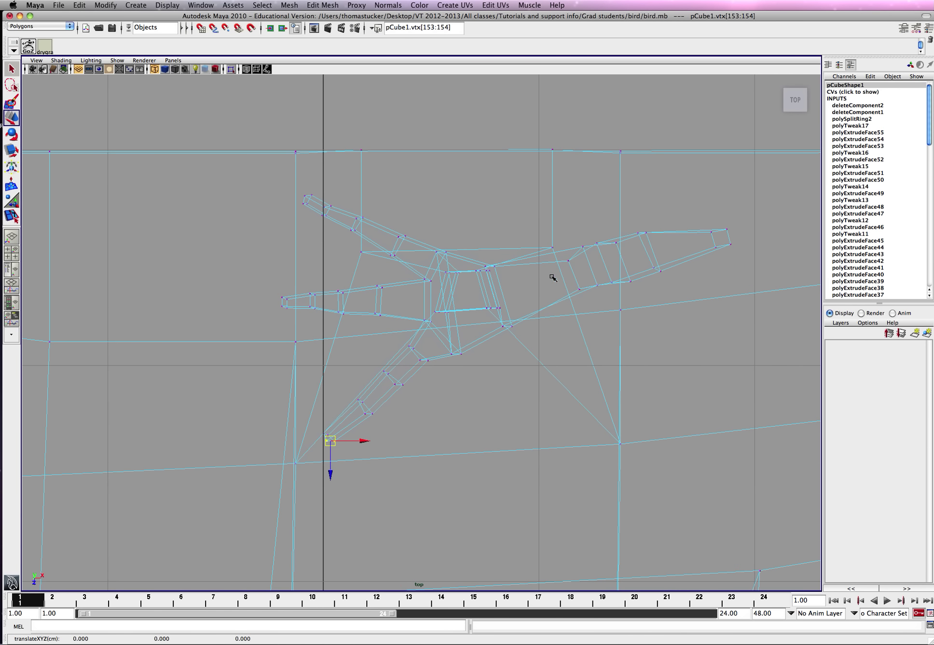
# Move the whole rear toe closer to the foot in the top view and adjust its base
pyautogui.moveTo(553, 216); pyautogui.dragTo(560, 229)
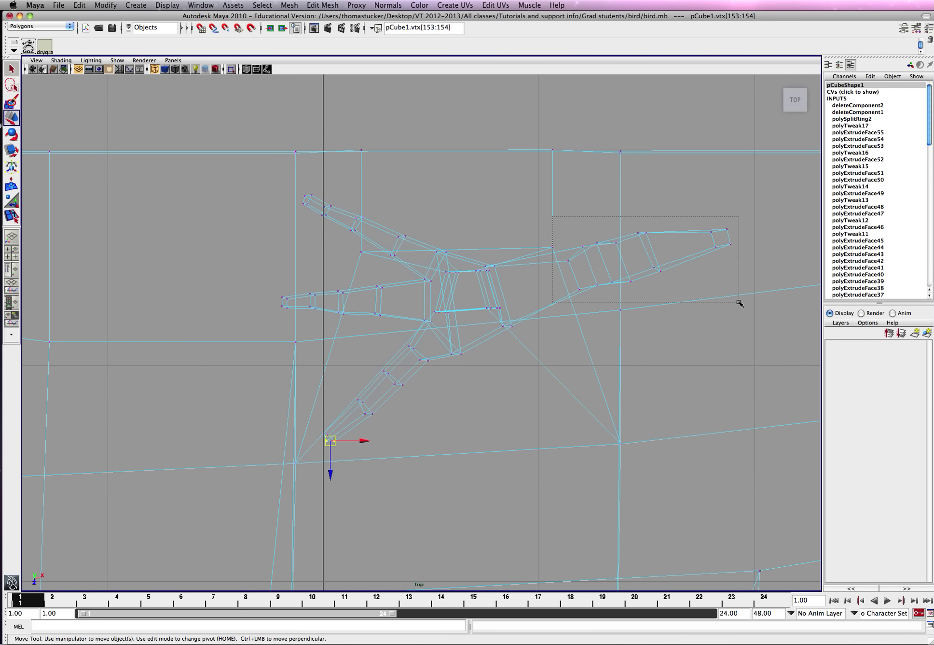
pyautogui.moveTo(739, 302); pyautogui.dragTo(739, 303)
pyautogui.moveTo(644, 262); pyautogui.dragTo(620, 266)
pyautogui.click(528, 257)
pyautogui.moveTo(530, 255); pyautogui.dragTo(533, 243)
# In the perspective view, lower the outer toe's upper vertices so its height tapers toward the tip
pyautogui.press('space')
pyautogui.press('space')
pyautogui.moveTo(474, 375)
pyautogui.keyDown('alt'); pyautogui.mouseDown()
pyautogui.moveTo(431, 351)
pyautogui.moveTo(521, 340)
pyautogui.moveTo(477, 360)
pyautogui.mouseUp(); pyautogui.keyUp('alt')
pyautogui.moveTo(557, 368); pyautogui.dragTo(557, 368)
pyautogui.moveTo(509, 329); pyautogui.dragTo(509, 339)
pyautogui.scroll(1, 500, 358)
pyautogui.moveTo(551, 378); pyautogui.dragTo(552, 377)
pyautogui.moveTo(523, 338); pyautogui.dragTo(524, 344)
pyautogui.click(551, 346)
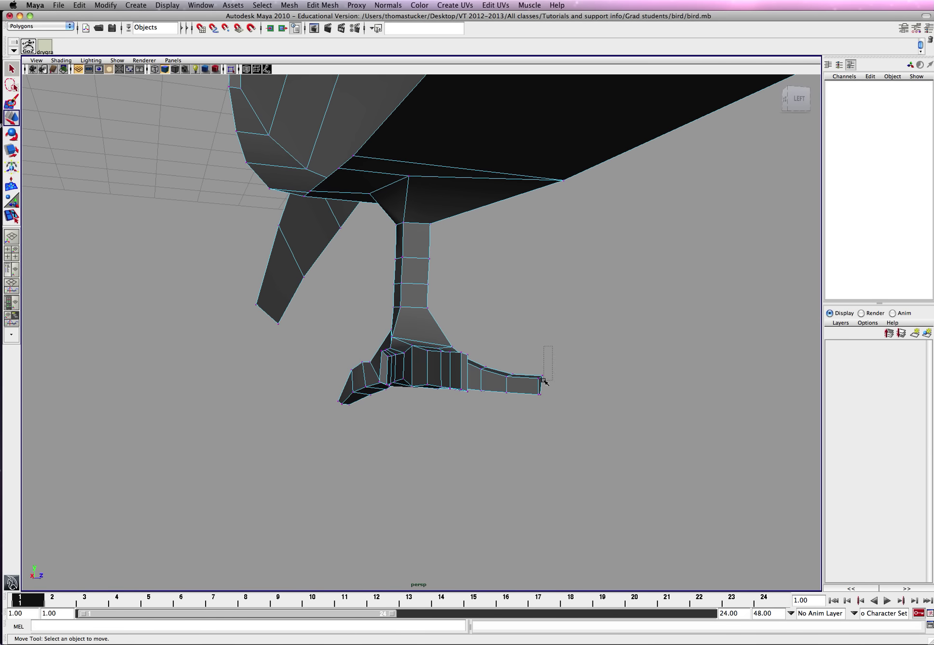
pyautogui.moveTo(542, 385); pyautogui.dragTo(536, 382)
pyautogui.moveTo(540, 342); pyautogui.dragTo(540, 352)
# Lower the upper vertices of the inner toe so its height tapers toward the tip
pyautogui.keyDown('alt'); pyautogui.moveTo(428, 364); pyautogui.dragTo(416, 344); pyautogui.keyUp('alt')
pyautogui.moveTo(459, 371); pyautogui.dragTo(454, 365)
pyautogui.moveTo(416, 325); pyautogui.dragTo(417, 332)
pyautogui.moveTo(348, 330); pyautogui.dragTo(423, 369)
pyautogui.moveTo(400, 334); pyautogui.dragTo(400, 387)
pyautogui.scroll(1, 352, 358)
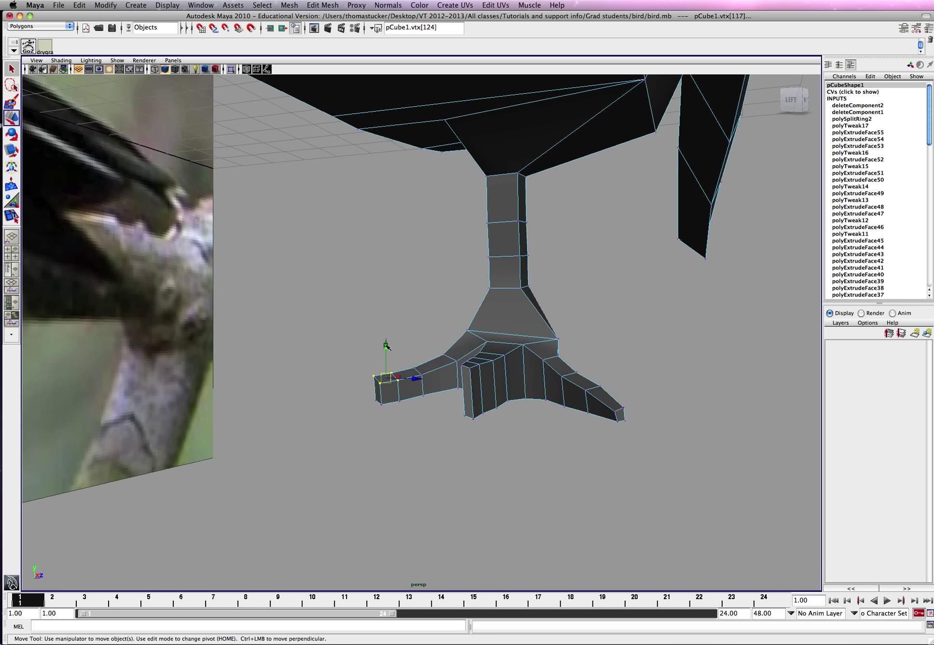
pyautogui.moveTo(387, 345); pyautogui.dragTo(415, 369)
pyautogui.click(414, 344)
# Lower the middle toe's upper vertices from tip to base so it slopes down from the ankle
pyautogui.keyDown('alt'); pyautogui.moveTo(471, 387); pyautogui.dragTo(252, 319); pyautogui.keyUp('alt')
pyautogui.moveTo(372, 351); pyautogui.dragTo(372, 351)
pyautogui.moveTo(321, 315); pyautogui.dragTo(320, 338)
pyautogui.keyDown('alt'); pyautogui.moveTo(320, 294); pyautogui.dragTo(308, 401); pyautogui.keyUp('alt')
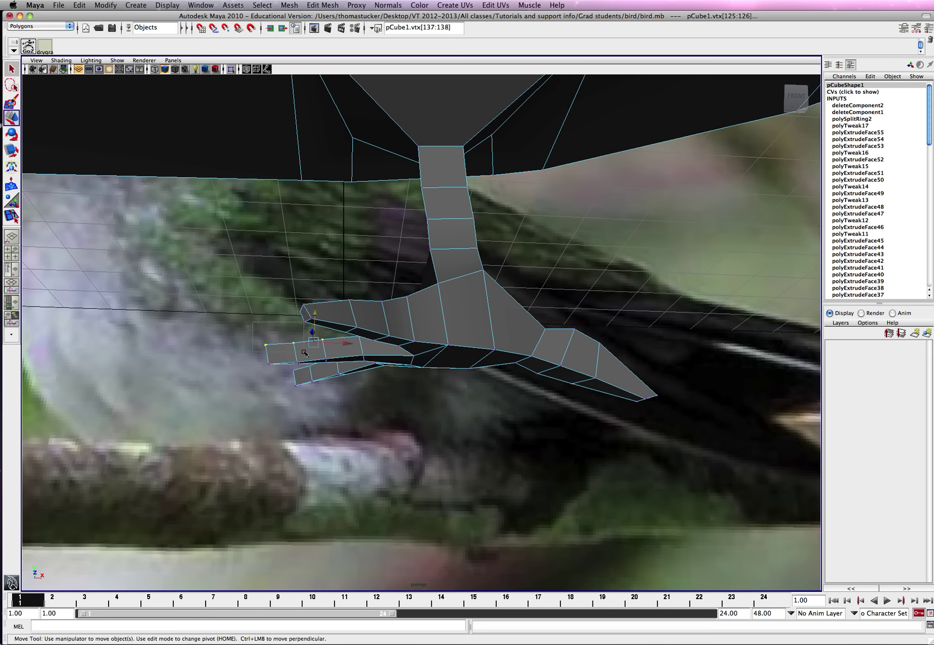
pyautogui.moveTo(253, 323); pyautogui.dragTo(304, 353)
pyautogui.moveTo(280, 314); pyautogui.dragTo(311, 348)
pyautogui.moveTo(392, 389)
pyautogui.keyDown('alt'); pyautogui.mouseDown()
pyautogui.moveTo(418, 395)
pyautogui.moveTo(420, 431)
pyautogui.moveTo(399, 384)
pyautogui.mouseUp(); pyautogui.keyUp('alt')
pyautogui.keyDown('alt'); pyautogui.moveTo(392, 332); pyautogui.dragTo(387, 316); pyautogui.keyUp('alt')
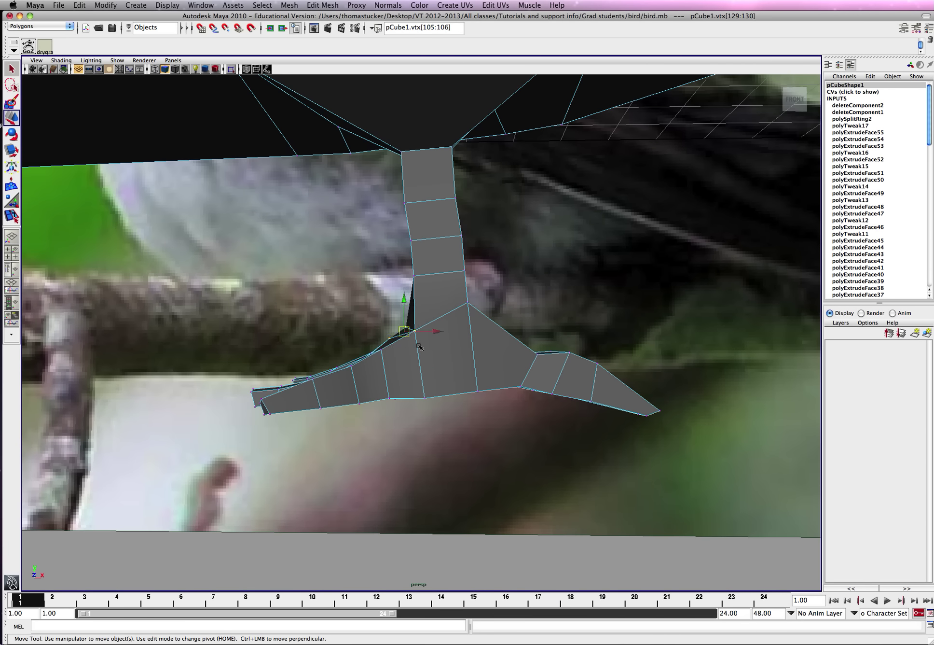
pyautogui.moveTo(405, 301); pyautogui.dragTo(418, 341)
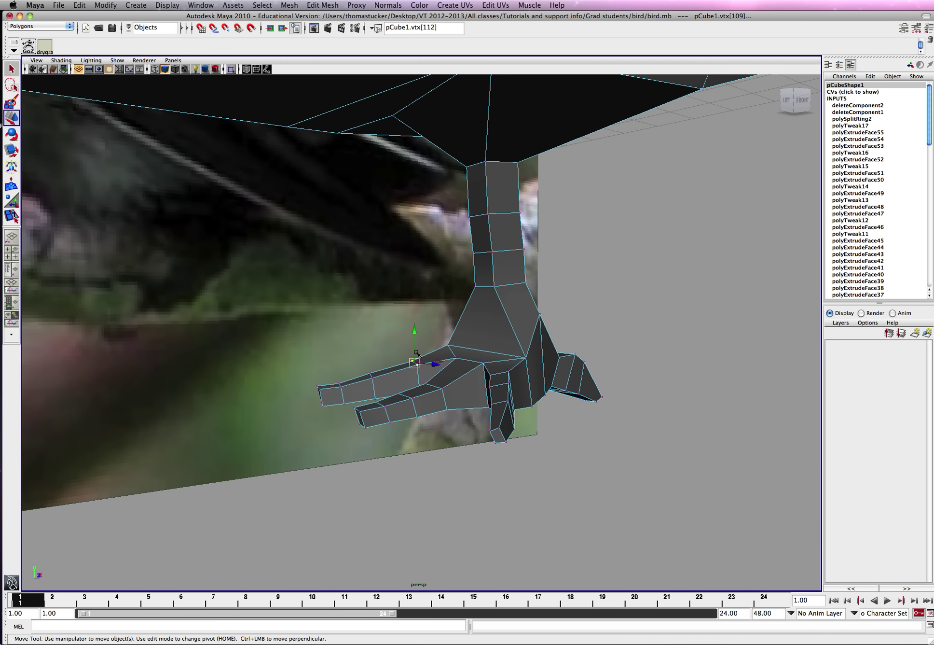
# Reposition the upper vertices at the base of the inner toe to smooth its slope
pyautogui.moveTo(362, 371); pyautogui.dragTo(511, 339)
pyautogui.click(475, 341)
pyautogui.scroll(1, 498, 339)
pyautogui.scroll(1, 546, 339)
# Pull the outer ankle vertex above the toes inward toward the leg
pyautogui.click(550, 339)
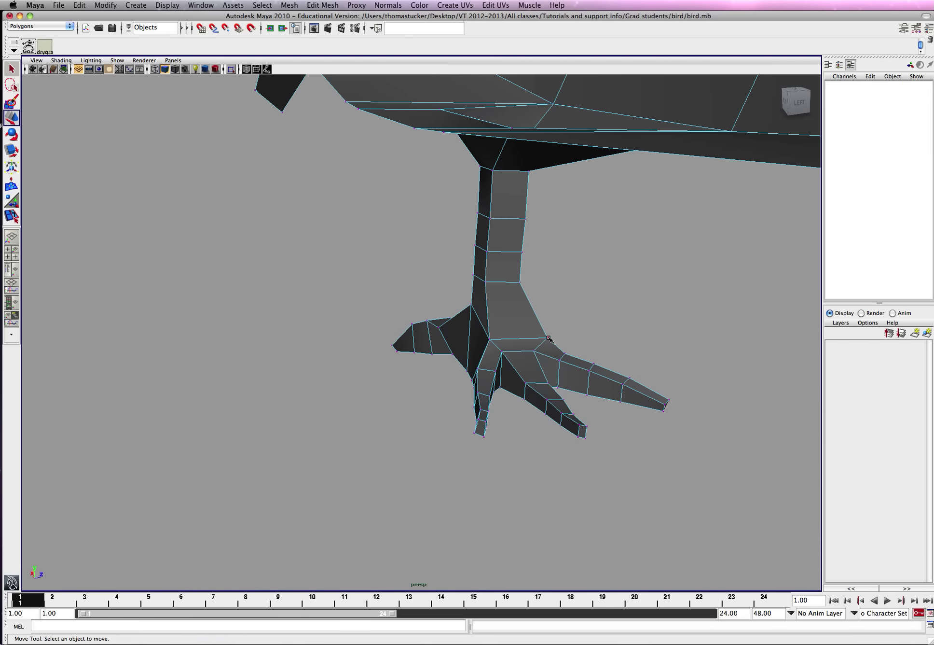
pyautogui.scroll(1, 553, 338)
pyautogui.click(552, 338)
pyautogui.moveTo(560, 338); pyautogui.dragTo(305, 324)
pyautogui.click(308, 324)
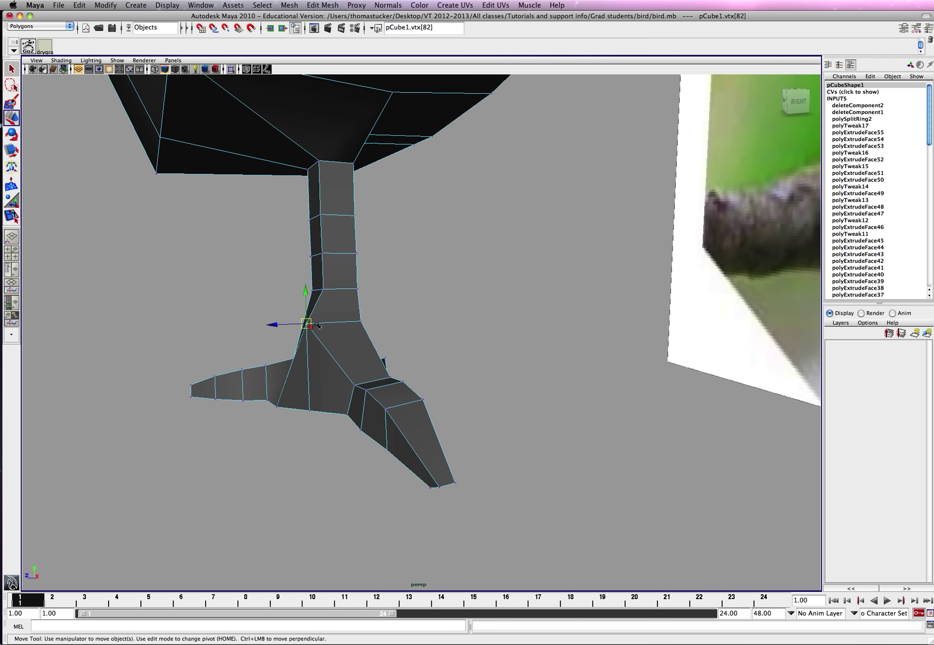
pyautogui.moveTo(285, 325); pyautogui.dragTo(322, 328)
# Select all vertices of the rear toe and reposition the toe relative to the foot
pyautogui.keyDown('alt'); pyautogui.moveTo(401, 337); pyautogui.dragTo(203, 324); pyautogui.keyUp('alt')
pyautogui.click(348, 314)
pyautogui.moveTo(341, 440); pyautogui.dragTo(341, 439)
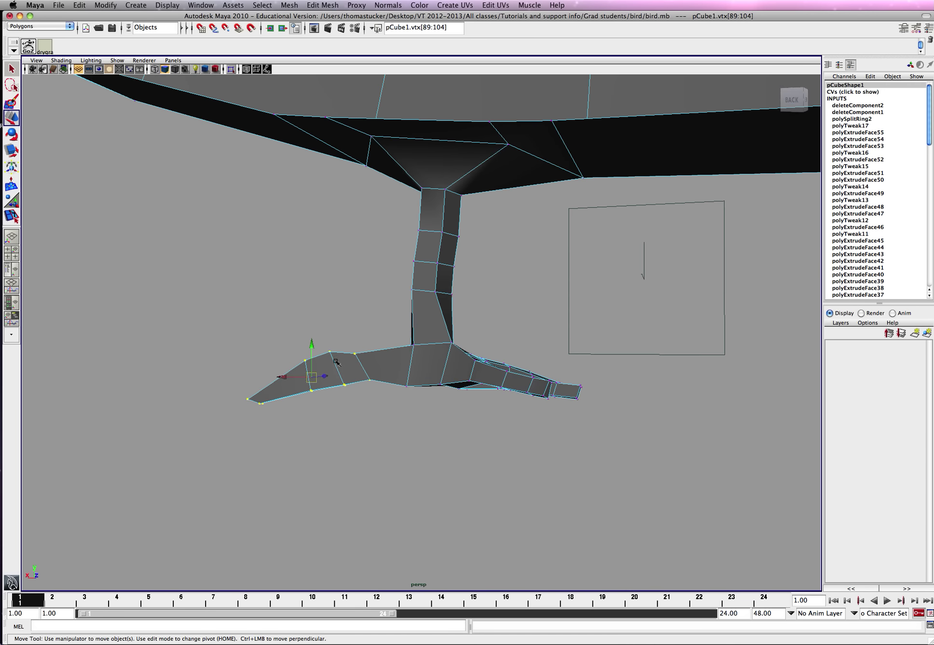
pyautogui.keyDown('alt'); pyautogui.moveTo(310, 383); pyautogui.dragTo(289, 374); pyautogui.keyUp('alt')
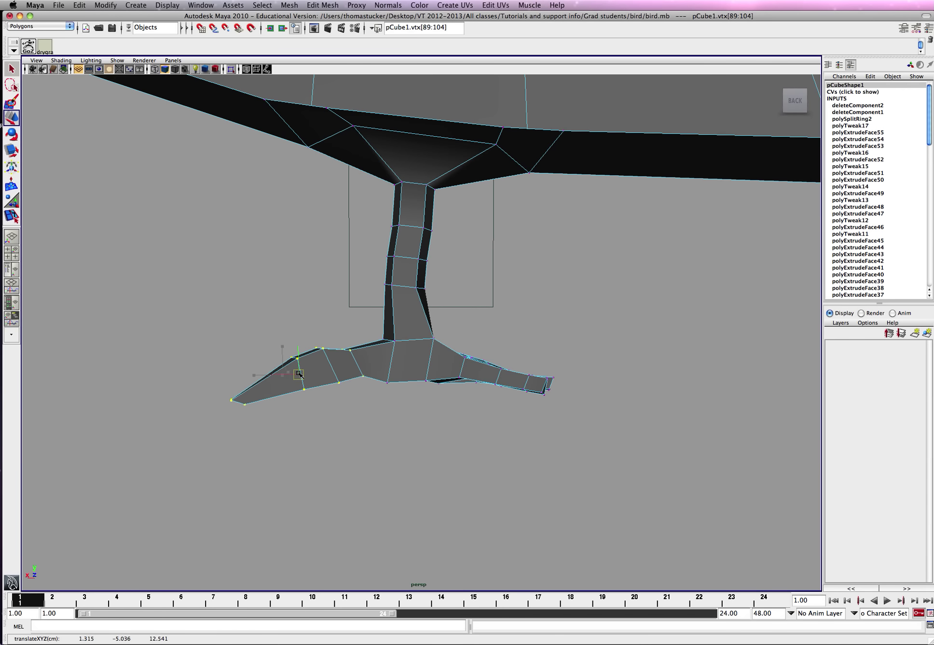
# Bend the inner toe downward by lowering the vertices of its outer segments and tip
pyautogui.keyDown('alt'); pyautogui.moveTo(437, 400); pyautogui.dragTo(456, 449); pyautogui.keyUp('alt')
pyautogui.keyDown('alt'); pyautogui.moveTo(456, 449); pyautogui.dragTo(332, 379, button='middle'); pyautogui.keyUp('alt')
pyautogui.keyDown('alt'); pyautogui.moveTo(331, 379); pyautogui.dragTo(534, 442, button='right'); pyautogui.keyUp('alt')
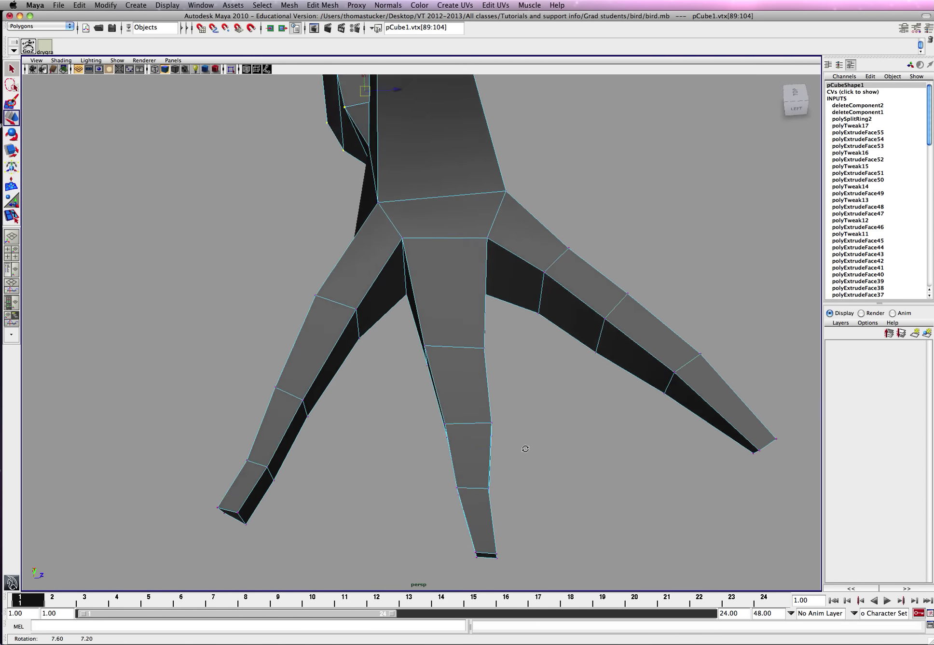
pyautogui.keyDown('alt'); pyautogui.moveTo(533, 442); pyautogui.dragTo(524, 453); pyautogui.keyUp('alt')
pyautogui.keyDown('alt'); pyautogui.moveTo(524, 453); pyautogui.dragTo(374, 433, button='right'); pyautogui.keyUp('alt')
pyautogui.keyDown('alt'); pyautogui.moveTo(488, 455); pyautogui.dragTo(493, 369); pyautogui.keyUp('alt')
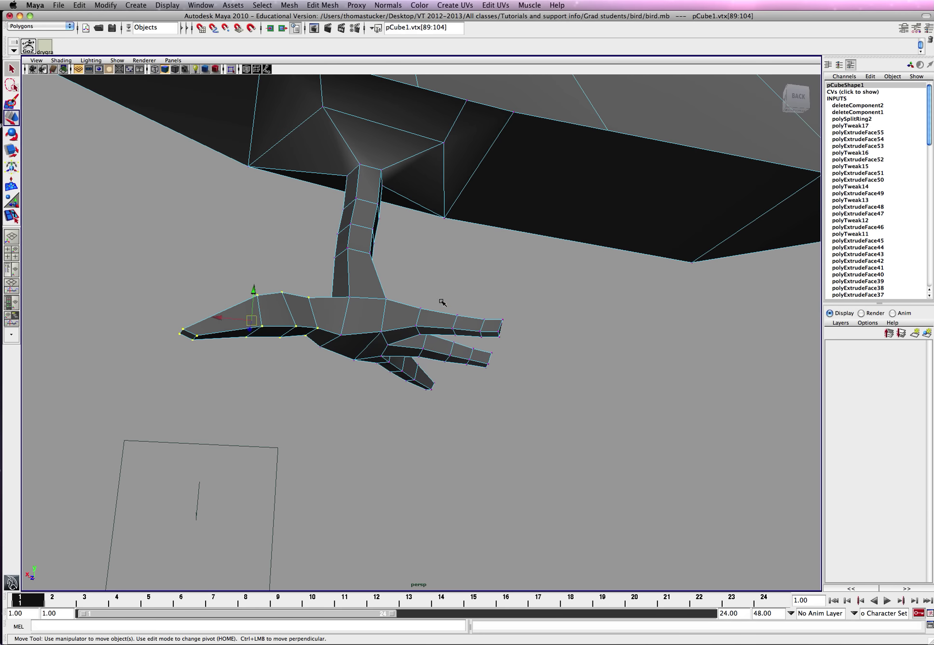
pyautogui.keyDown('alt'); pyautogui.moveTo(447, 306); pyautogui.dragTo(443, 299); pyautogui.keyUp('alt')
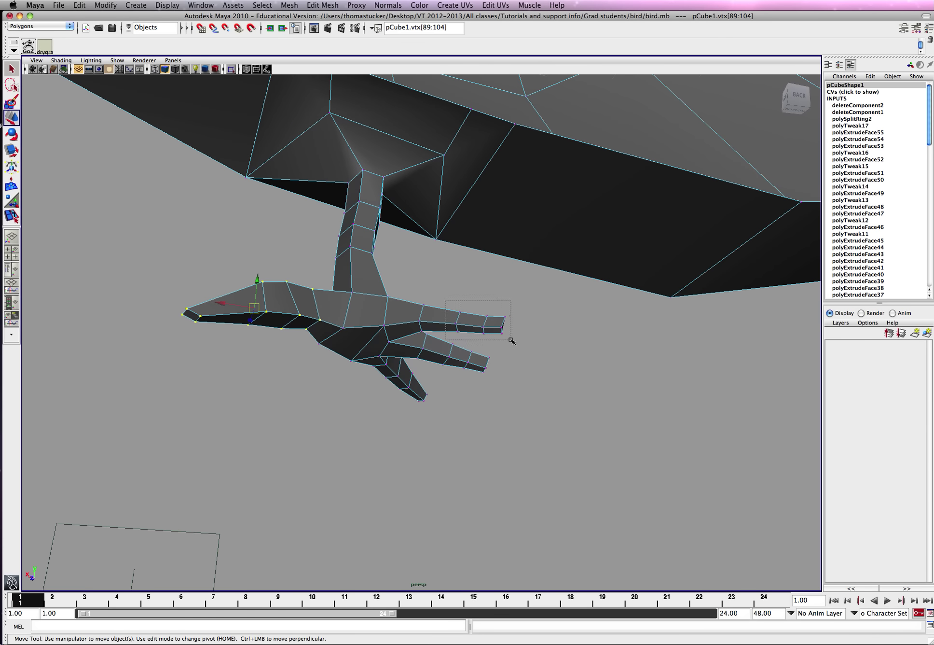
pyautogui.moveTo(511, 340); pyautogui.dragTo(512, 341)
pyautogui.keyDown('alt'); pyautogui.moveTo(511, 340); pyautogui.dragTo(483, 363); pyautogui.keyUp('alt')
pyautogui.moveTo(472, 314); pyautogui.dragTo(492, 382)
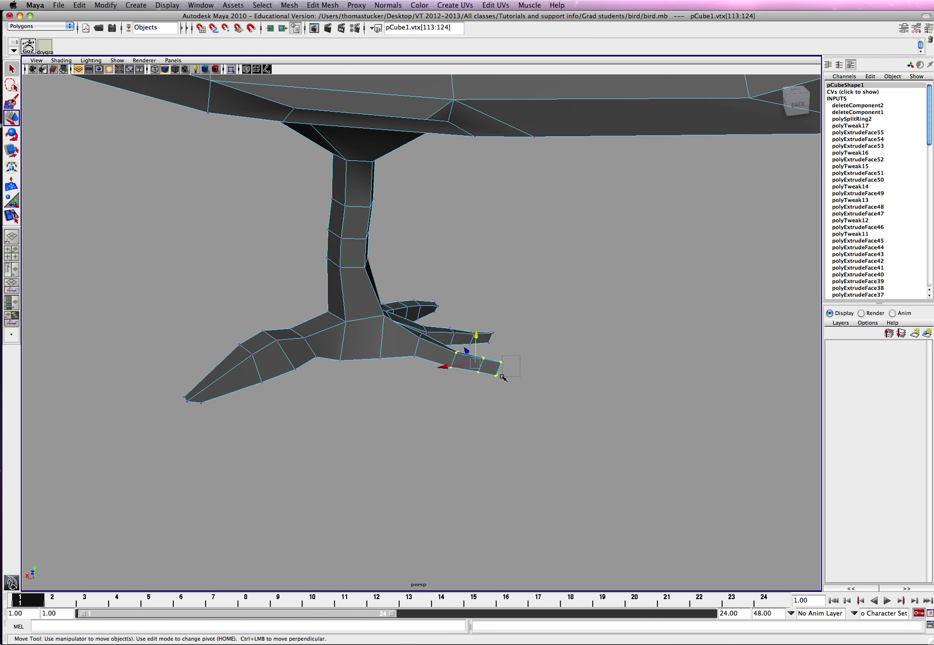
pyautogui.moveTo(492, 340); pyautogui.dragTo(492, 346)
# Bend the middle toe downward by lowering the vertices of its outer segments and tip
pyautogui.click(489, 343)
pyautogui.moveTo(491, 345)
pyautogui.keyDown('alt'); pyautogui.mouseDown()
pyautogui.moveTo(497, 381)
pyautogui.moveTo(487, 387)
pyautogui.moveTo(499, 348)
pyautogui.moveTo(448, 329)
pyautogui.moveTo(480, 311)
pyautogui.moveTo(494, 360)
pyautogui.mouseUp(); pyautogui.keyUp('alt')
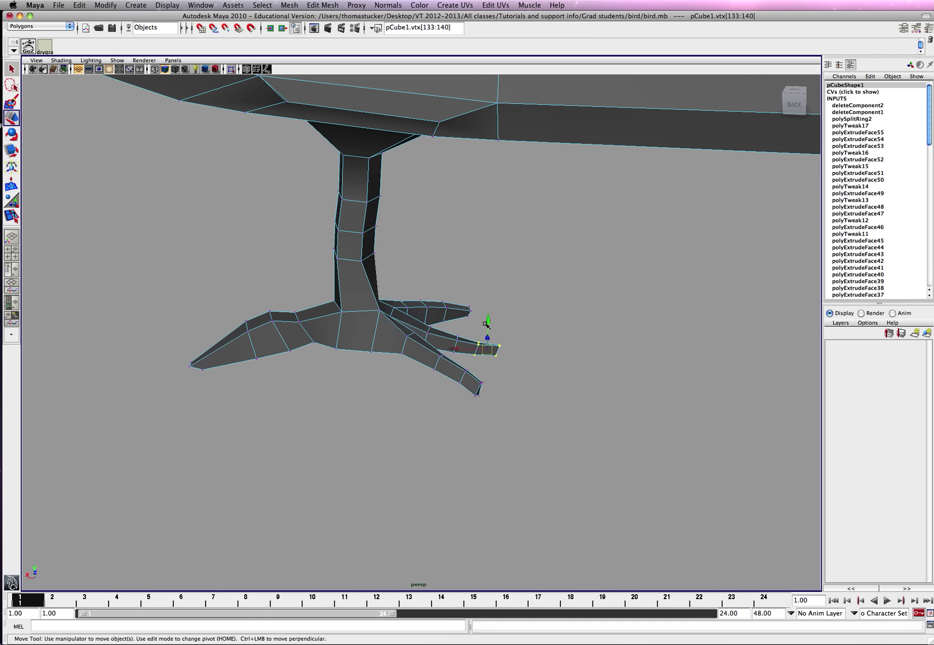
pyautogui.moveTo(490, 321); pyautogui.dragTo(412, 298)
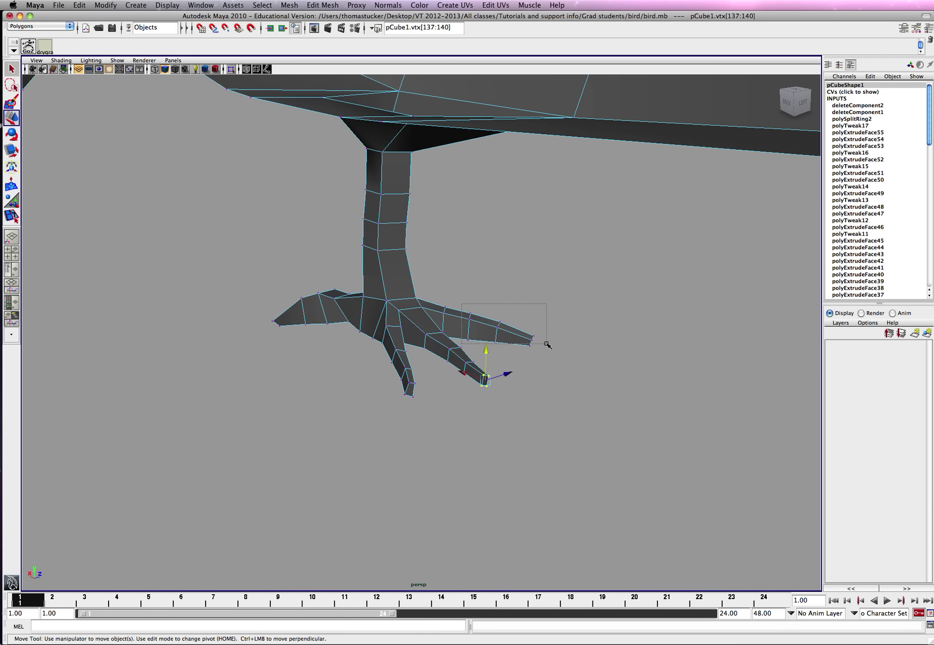
# Bend the outer toe downward by lowering the vertices of its outer segments, working progressively toward the tip
pyautogui.moveTo(551, 347); pyautogui.dragTo(551, 347)
pyautogui.keyDown('alt'); pyautogui.moveTo(500, 305); pyautogui.dragTo(512, 316); pyautogui.keyUp('alt')
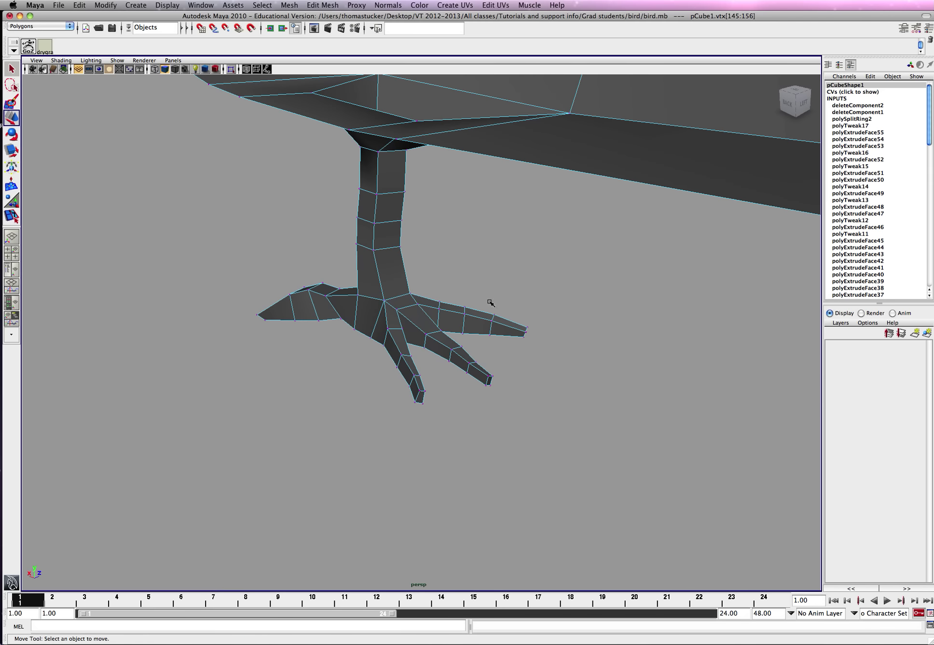
pyautogui.click(518, 298)
pyautogui.moveTo(452, 296); pyautogui.dragTo(488, 334)
pyautogui.moveTo(543, 341); pyautogui.dragTo(544, 341)
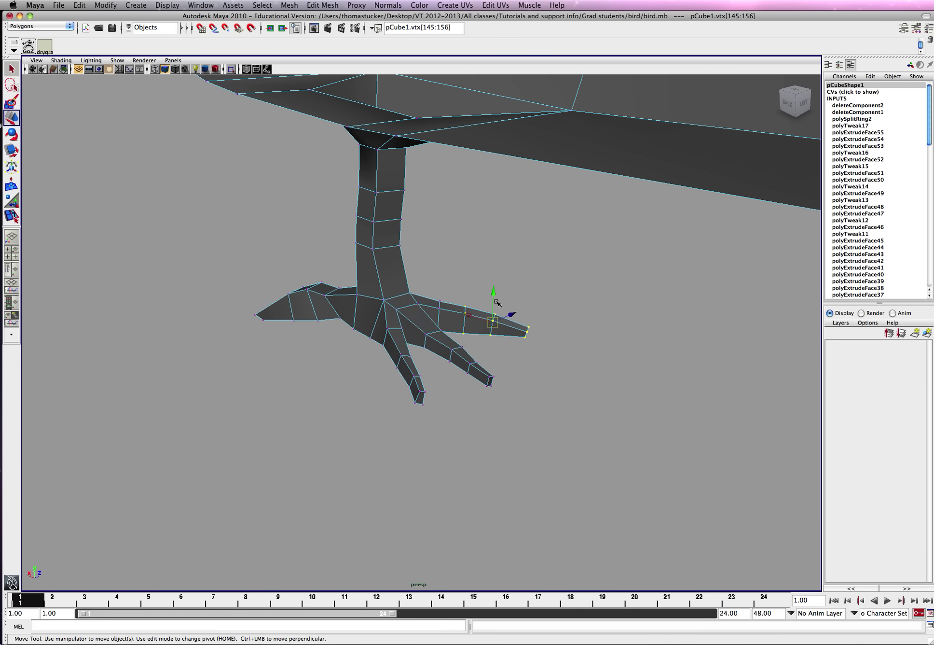
pyautogui.scroll(1, 493, 297)
pyautogui.moveTo(492, 296); pyautogui.dragTo(535, 350)
pyautogui.moveTo(510, 299); pyautogui.dragTo(527, 354)
# Examine the whole bird's body and wing from several angles against the reference photo
pyautogui.keyDown('alt'); pyautogui.moveTo(527, 309); pyautogui.dragTo(389, 320); pyautogui.keyUp('alt')
pyautogui.scroll(-6, 434, 333)
pyautogui.scroll(-3, 389, 320)
pyautogui.scroll(-5, 389, 320)
pyautogui.keyDown('alt'); pyautogui.moveTo(409, 256); pyautogui.dragTo(408, 357, button='middle'); pyautogui.keyUp('alt')
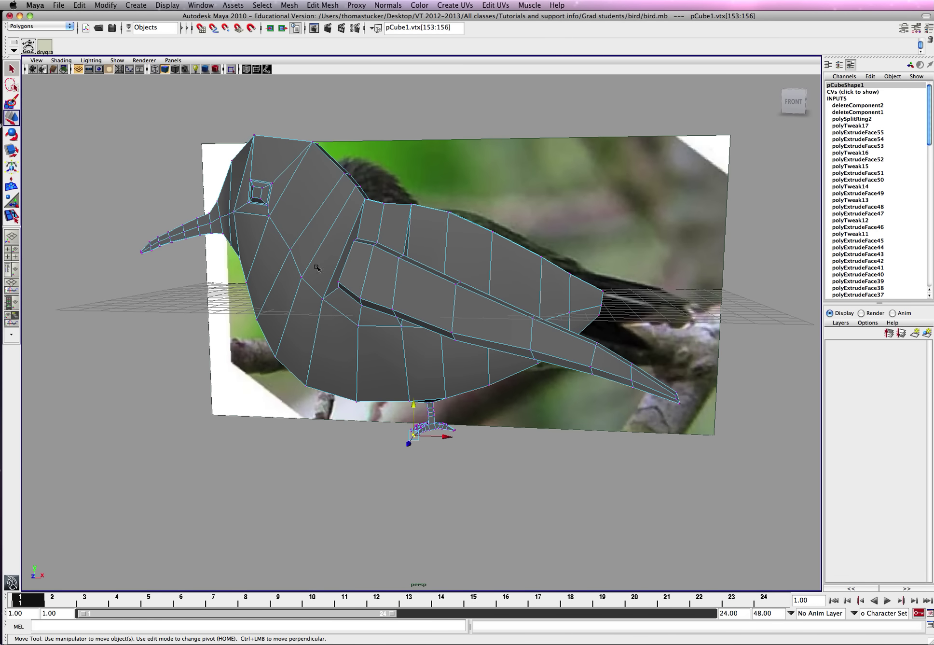
pyautogui.keyDown('alt'); pyautogui.moveTo(138, 251); pyautogui.dragTo(249, 273, button='right'); pyautogui.keyUp('alt')
pyautogui.keyDown('alt'); pyautogui.moveTo(177, 255); pyautogui.dragTo(381, 313, button='middle'); pyautogui.keyUp('alt')
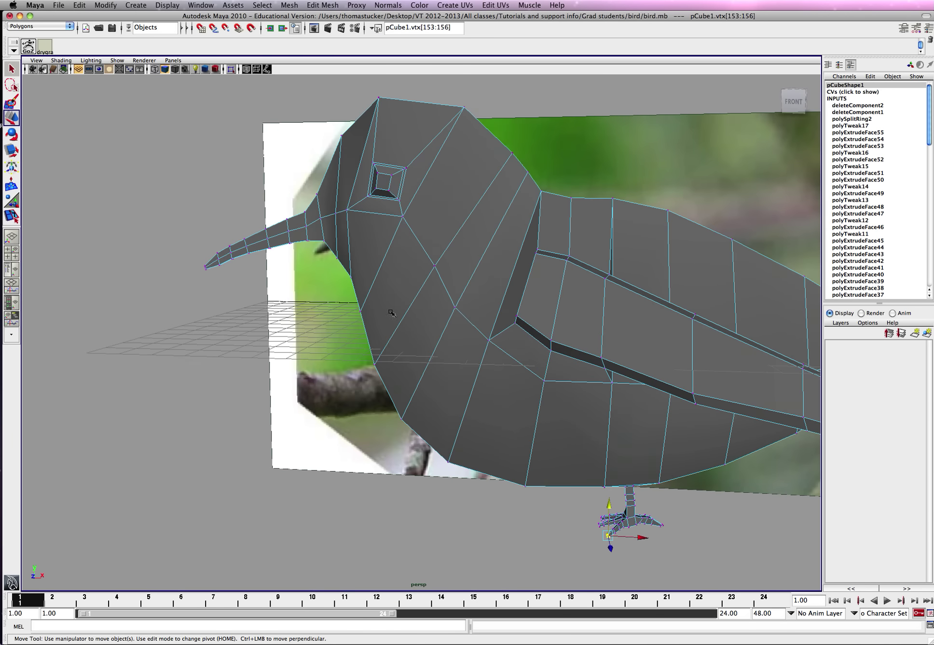
pyautogui.keyDown('alt'); pyautogui.moveTo(190, 266); pyautogui.dragTo(228, 273); pyautogui.keyUp('alt')
pyautogui.keyDown('alt'); pyautogui.moveTo(347, 275); pyautogui.dragTo(267, 267); pyautogui.keyUp('alt')
pyautogui.keyDown('alt'); pyautogui.moveTo(527, 314); pyautogui.dragTo(344, 289, button='middle'); pyautogui.keyUp('alt')
pyautogui.keyDown('alt'); pyautogui.moveTo(525, 313); pyautogui.dragTo(218, 276, button='right'); pyautogui.keyUp('alt')
pyautogui.moveTo(222, 274)
pyautogui.keyDown('alt'); pyautogui.mouseDown()
pyautogui.moveTo(259, 290)
pyautogui.moveTo(225, 284)
pyautogui.mouseUp(); pyautogui.keyUp('alt')
pyautogui.keyDown('alt'); pyautogui.moveTo(225, 284); pyautogui.dragTo(283, 289, button='right'); pyautogui.keyUp('alt')
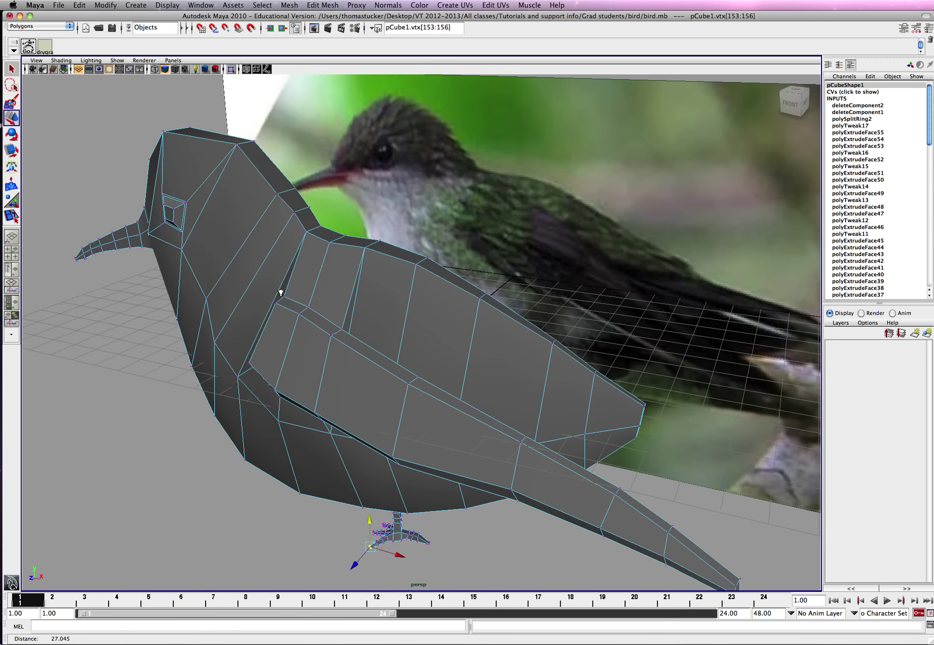
pyautogui.keyDown('alt'); pyautogui.moveTo(284, 288); pyautogui.dragTo(289, 286); pyautogui.keyUp('alt')
pyautogui.keyDown('alt'); pyautogui.moveTo(288, 287); pyautogui.dragTo(335, 314, button='right'); pyautogui.keyUp('alt')
# Extrude the three front outer faces of the wing together to form a second feather layer
pyautogui.click(342, 283)
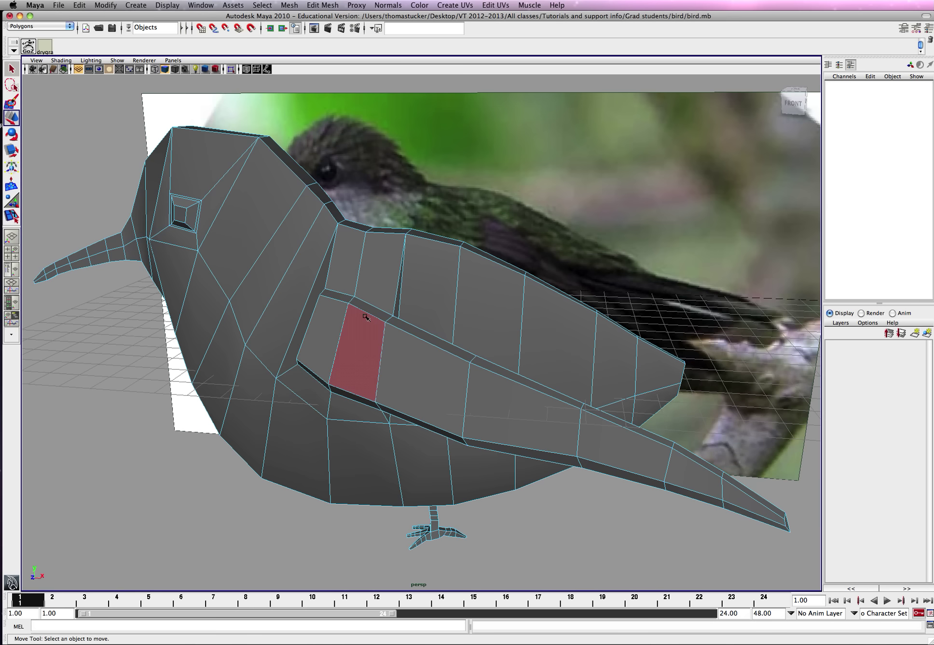
pyautogui.click(336, 316)
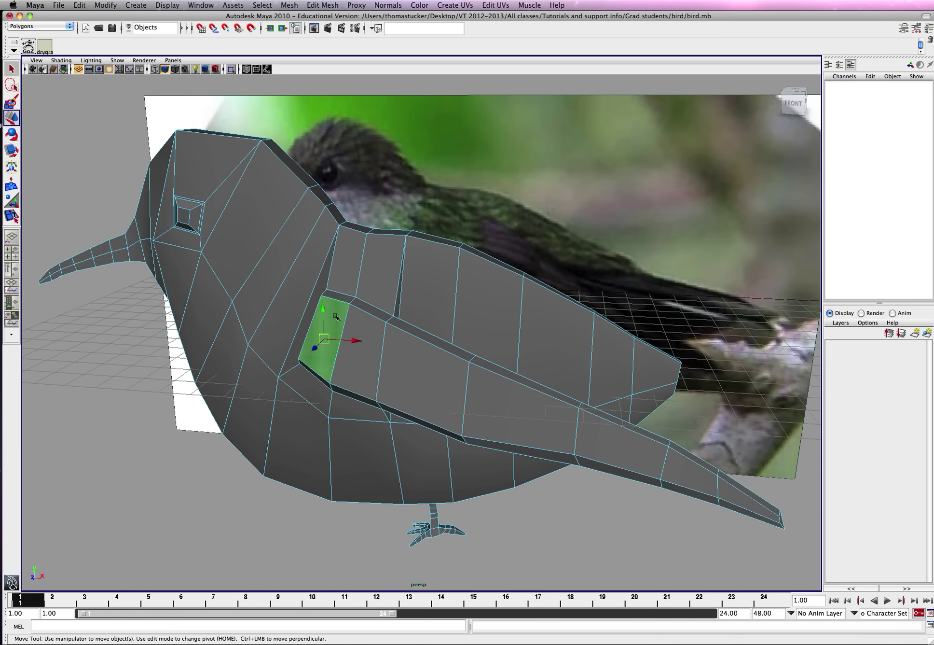
pyautogui.keyDown('shift'); pyautogui.click(374, 341); pyautogui.keyUp('shift')
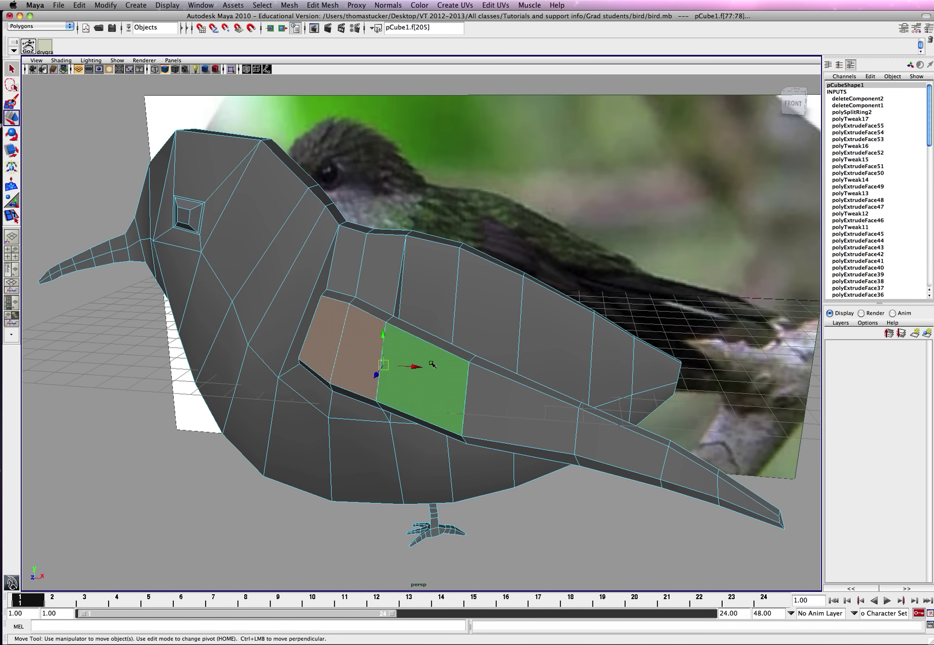
pyautogui.keyDown('shift'); pyautogui.click(433, 365); pyautogui.keyUp('shift')
pyautogui.click(323, 5)
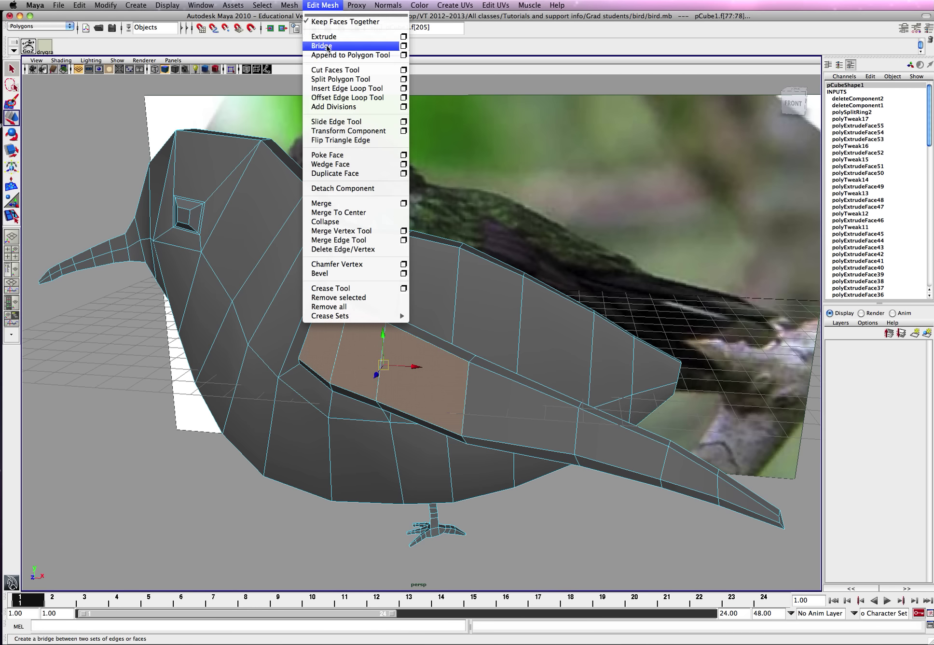
pyautogui.click(338, 35)
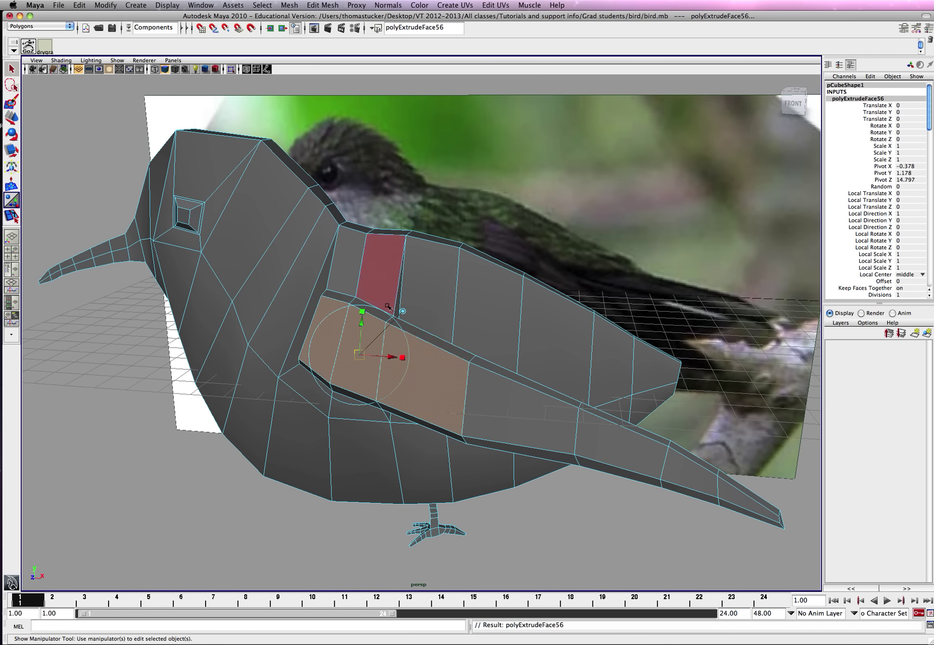
pyautogui.keyDown('alt'); pyautogui.moveTo(382, 301); pyautogui.dragTo(328, 361); pyautogui.keyUp('alt')
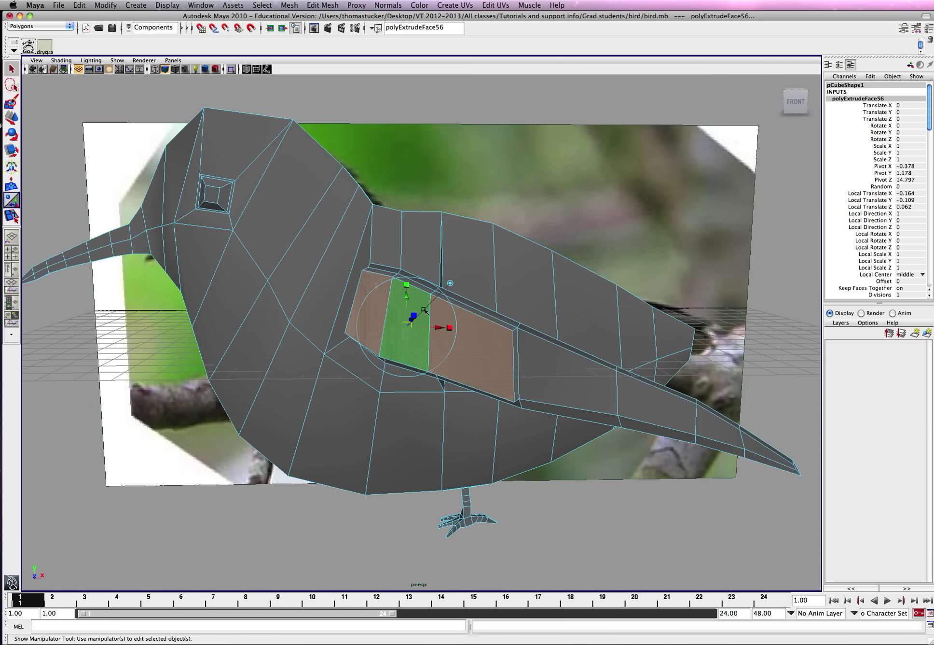
pyautogui.moveTo(408, 285); pyautogui.dragTo(370, 340)
pyautogui.keyDown('alt'); pyautogui.moveTo(279, 322); pyautogui.dragTo(302, 325); pyautogui.keyUp('alt')
pyautogui.hotkey('ctrl', 'e')
# Extrude the rear edge face of the raised wing layer backward by about 1.8
pyautogui.click(256, 338)
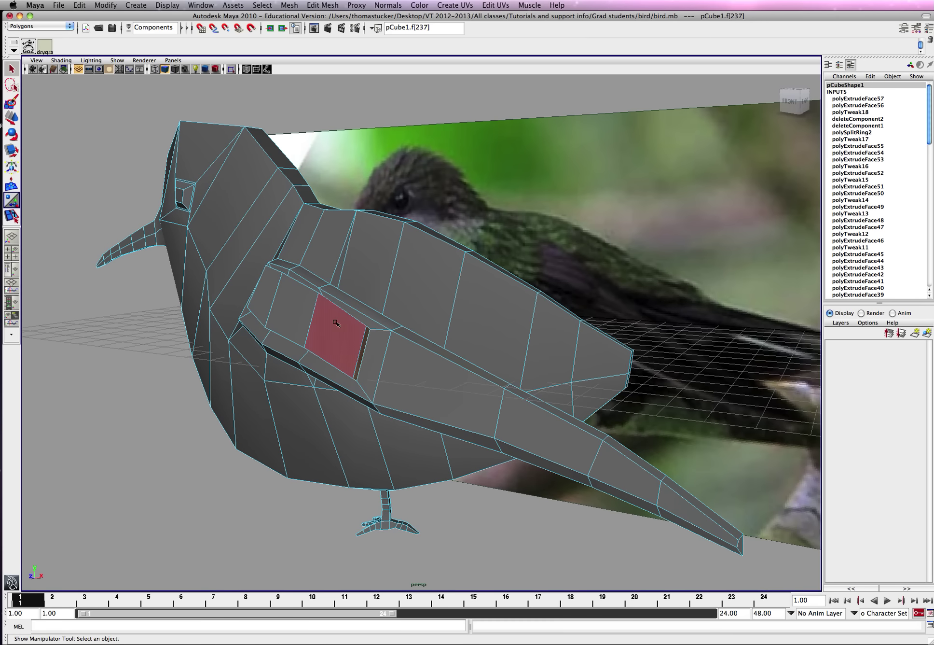
pyautogui.hotkey('ctrl', 'e')
pyautogui.moveTo(381, 357); pyautogui.dragTo(454, 383)
# Move the extruded feather end along the wing in the front view and scale its height
pyautogui.press('space')
pyautogui.press('space')
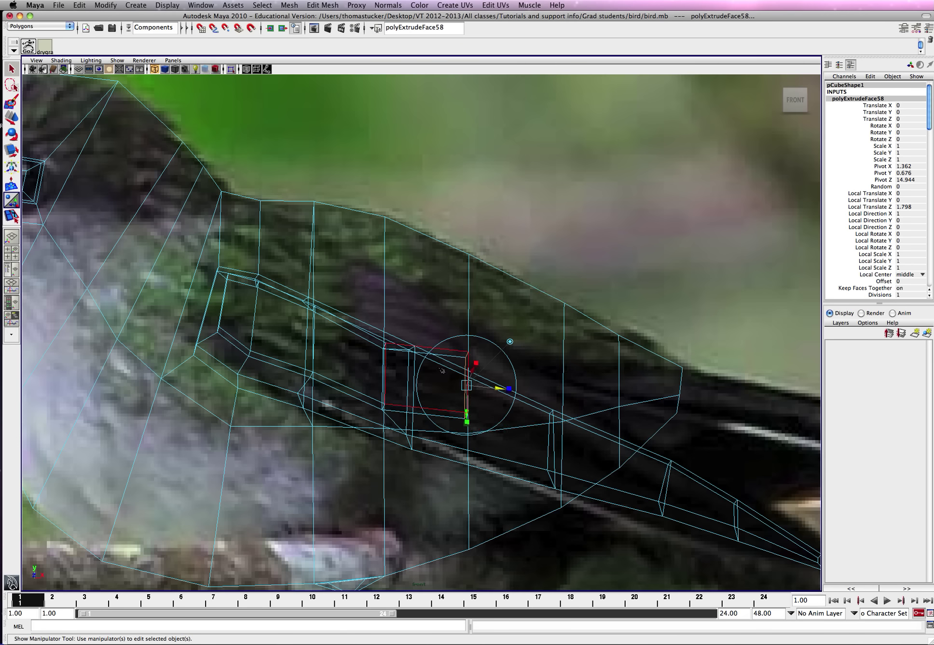
pyautogui.keyDown('alt'); pyautogui.moveTo(556, 389); pyautogui.dragTo(451, 355, button='right'); pyautogui.keyUp('alt')
pyautogui.keyDown('alt'); pyautogui.moveTo(452, 356); pyautogui.dragTo(428, 315, button='middle'); pyautogui.keyUp('alt')
pyautogui.press('w')
pyautogui.moveTo(422, 321); pyautogui.dragTo(439, 329)
pyautogui.press('r')
pyautogui.moveTo(438, 370); pyautogui.dragTo(438, 369)
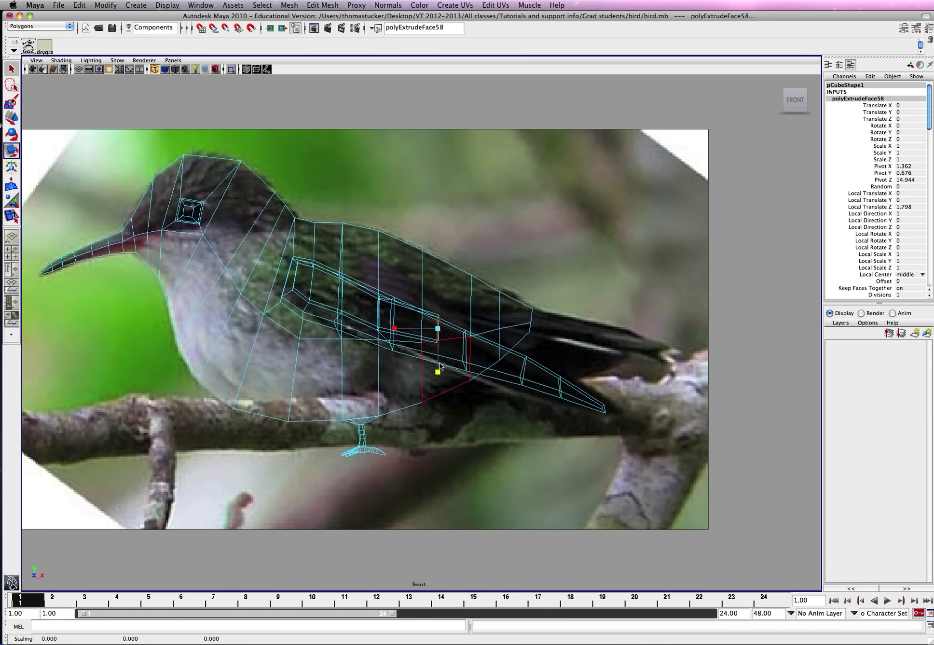
# Extrude the feather end again and move the new segment backward and down toward the tail
pyautogui.hotkey('ctrl', 'e')
pyautogui.press('w')
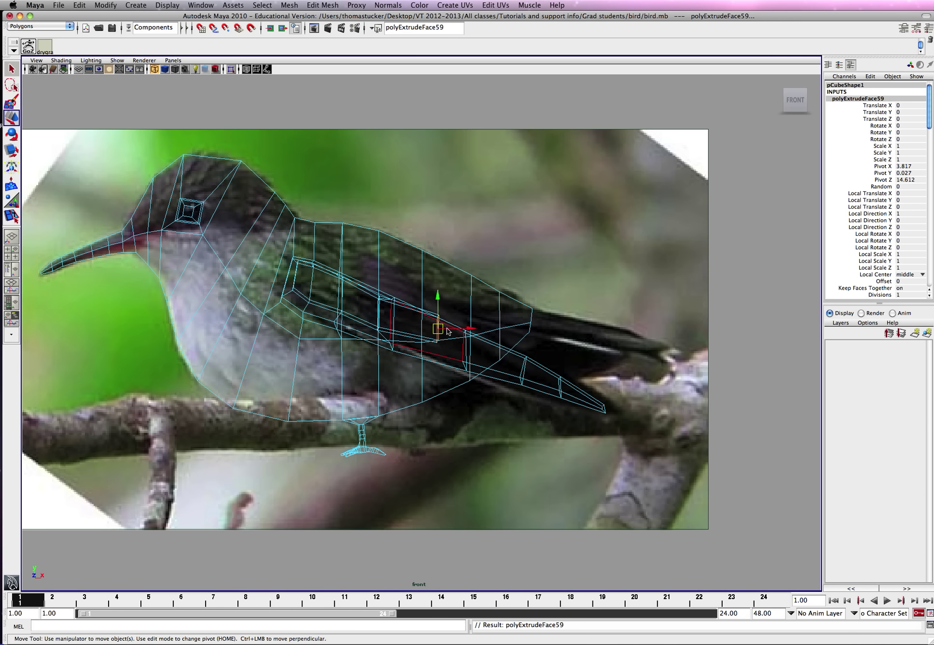
pyautogui.moveTo(450, 331); pyautogui.dragTo(551, 379)
pyautogui.press('e')
pyautogui.press('w')
pyautogui.moveTo(525, 342); pyautogui.dragTo(516, 348)
# Extrude one more feather segment from the current end and extend it past the rear of the body
pyautogui.press('g')
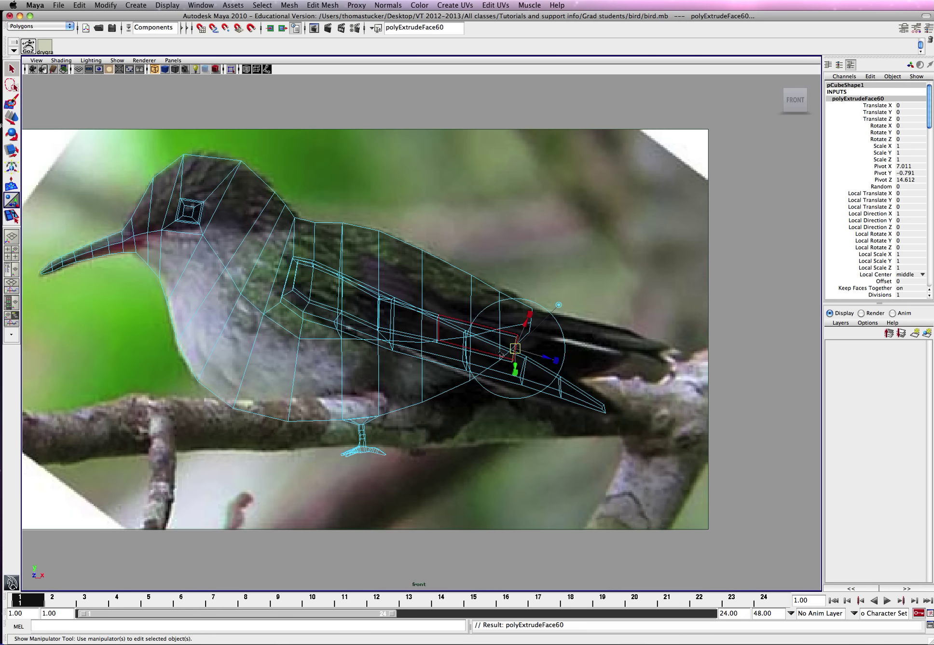
pyautogui.press('w')
pyautogui.moveTo(515, 349); pyautogui.dragTo(582, 364)
pyautogui.press('w')
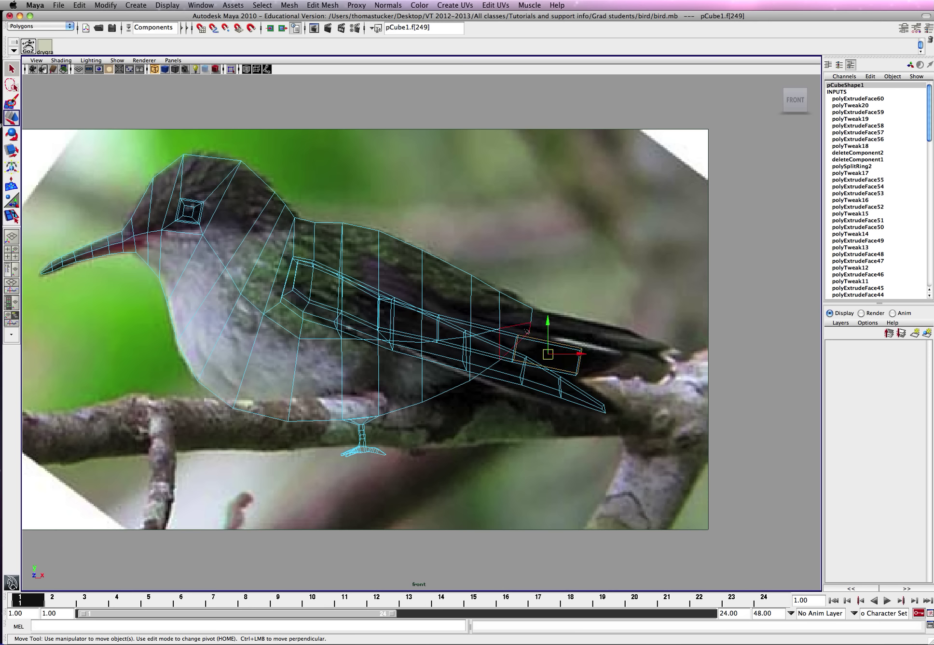
# Taper the new feather by repositioning the upper vertices at its tip and segment joints
pyautogui.moveTo(523, 336); pyautogui.dragTo(488, 336, button='right')
pyautogui.moveTo(526, 338); pyautogui.dragTo(517, 342)
pyautogui.moveTo(584, 349); pyautogui.dragTo(580, 357)
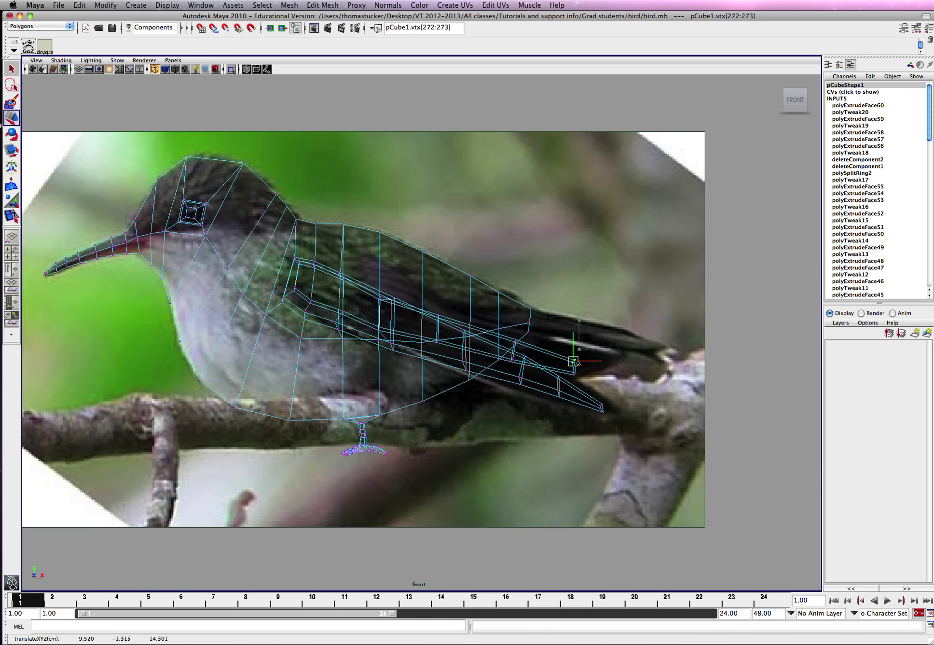
pyautogui.moveTo(577, 363); pyautogui.dragTo(572, 362)
pyautogui.scroll(5, 421, 342)
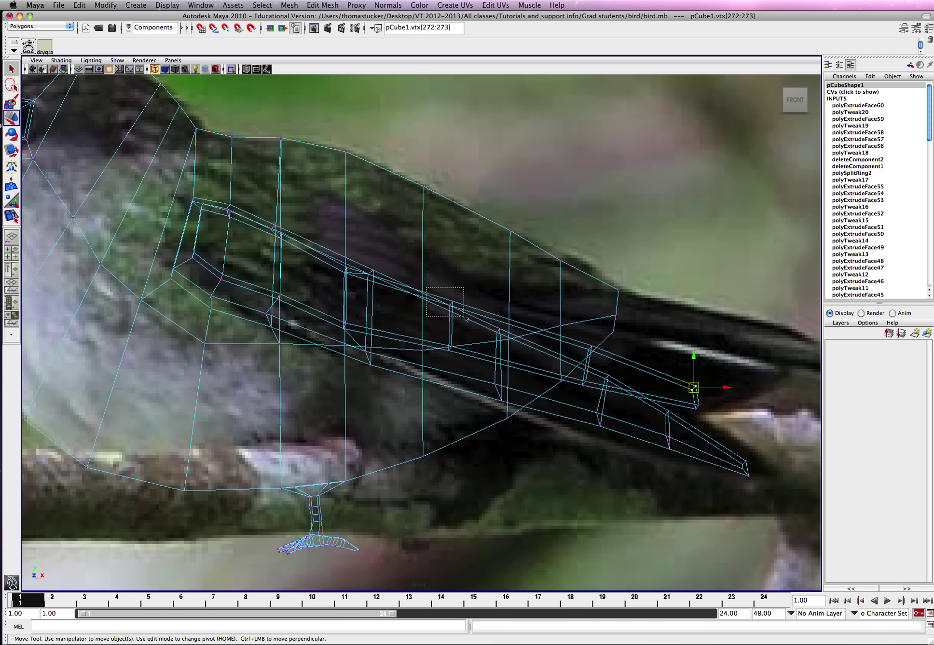
pyautogui.moveTo(465, 317); pyautogui.dragTo(465, 317)
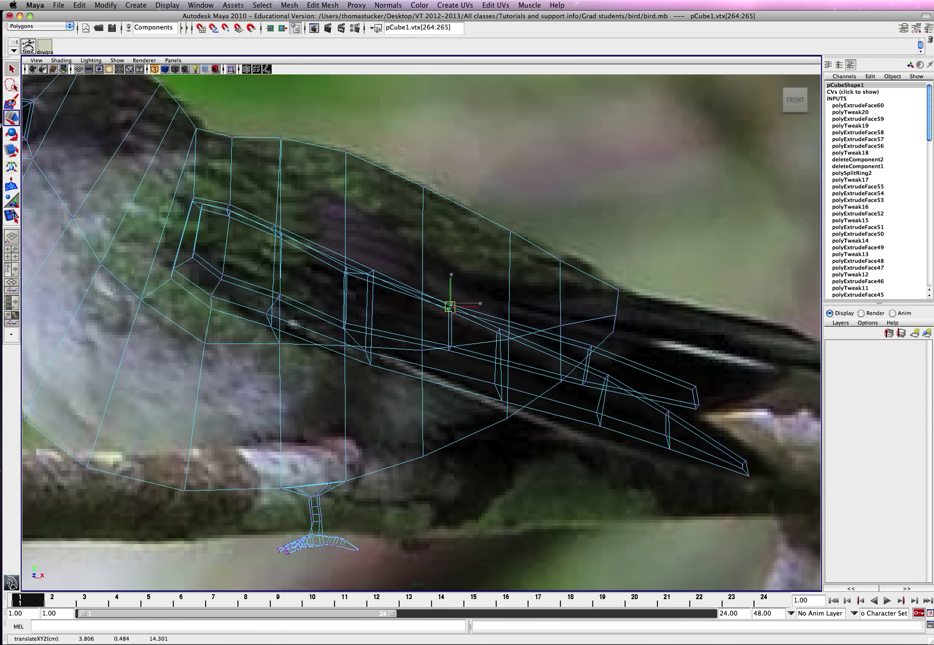
pyautogui.moveTo(578, 337)
pyautogui.mouseDown()
pyautogui.moveTo(600, 358)
pyautogui.moveTo(587, 355)
pyautogui.mouseUp()
# Push the three front outer faces of the raised wing layer inward toward the body, one at a time
pyautogui.press('space')
pyautogui.press('space')
pyautogui.keyDown('alt'); pyautogui.moveTo(429, 291); pyautogui.dragTo(476, 292); pyautogui.keyUp('alt')
pyautogui.keyDown('alt'); pyautogui.moveTo(472, 298); pyautogui.dragTo(552, 302, button='right'); pyautogui.keyUp('alt')
pyautogui.keyDown('alt'); pyautogui.moveTo(551, 301); pyautogui.dragTo(280, 346); pyautogui.keyUp('alt')
pyautogui.keyDown('alt'); pyautogui.moveTo(564, 283); pyautogui.dragTo(610, 277); pyautogui.keyUp('alt')
pyautogui.moveTo(182, 273); pyautogui.dragTo(183, 296, button='right')
pyautogui.click(170, 263)
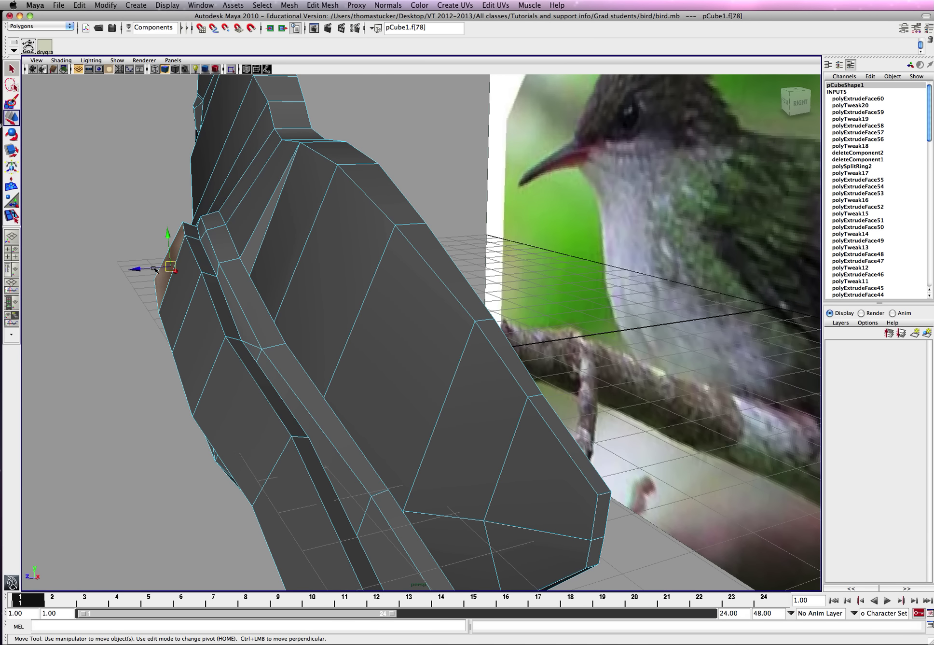
pyautogui.click(177, 297)
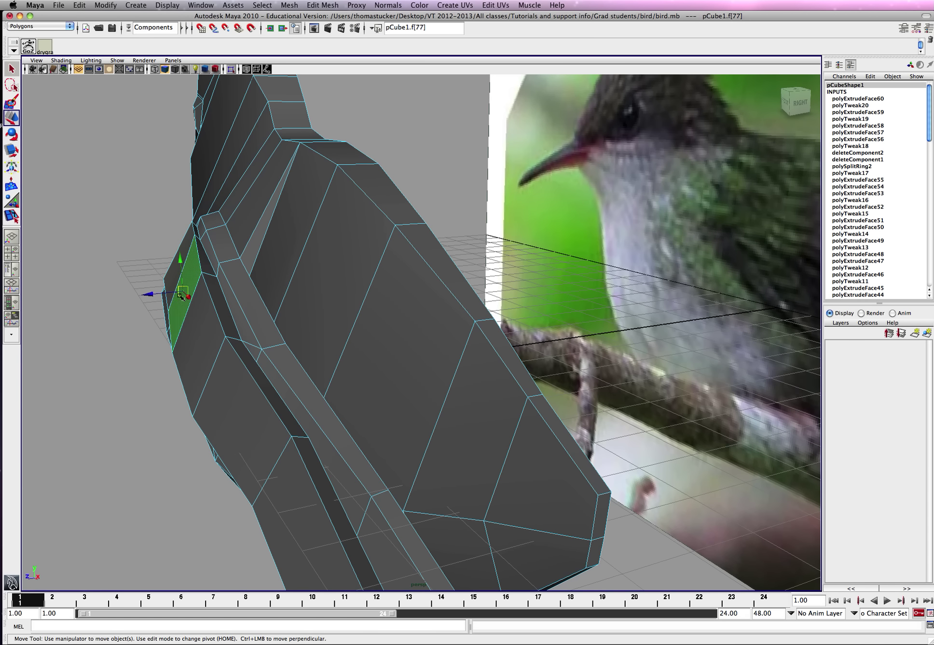
pyautogui.moveTo(174, 296); pyautogui.dragTo(172, 295)
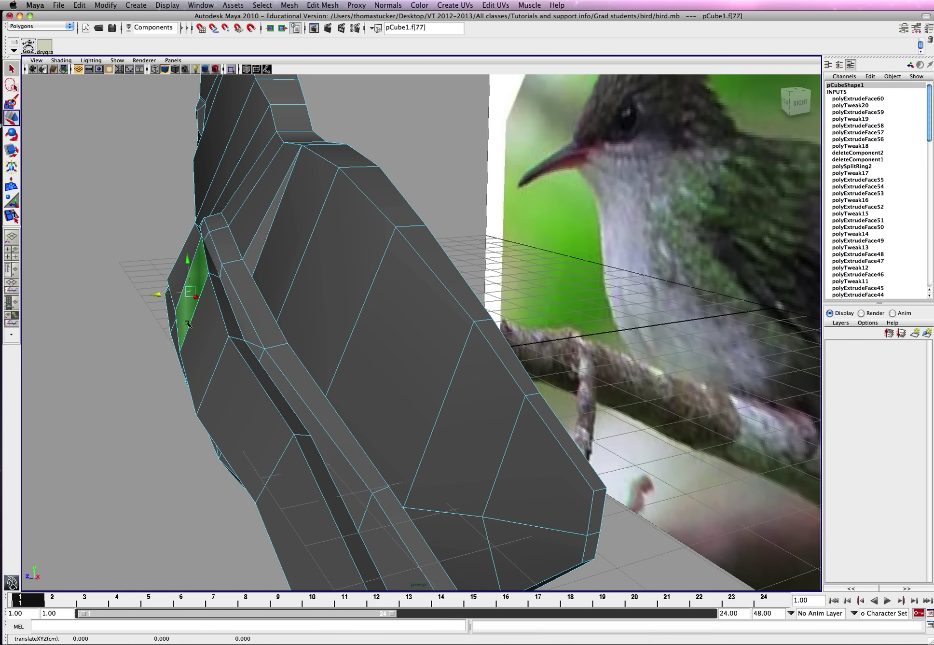
pyautogui.click(202, 332)
pyautogui.moveTo(189, 343); pyautogui.dragTo(193, 343)
# Lower the upper front corner vertex of the raised wing layer
pyautogui.scroll(3, 124, 315)
pyautogui.keyDown('alt'); pyautogui.moveTo(125, 314); pyautogui.dragTo(204, 309); pyautogui.keyUp('alt')
pyautogui.rightClick(327, 332)
pyautogui.press('space')
pyautogui.press('space')
pyautogui.scroll(1, 320, 329)
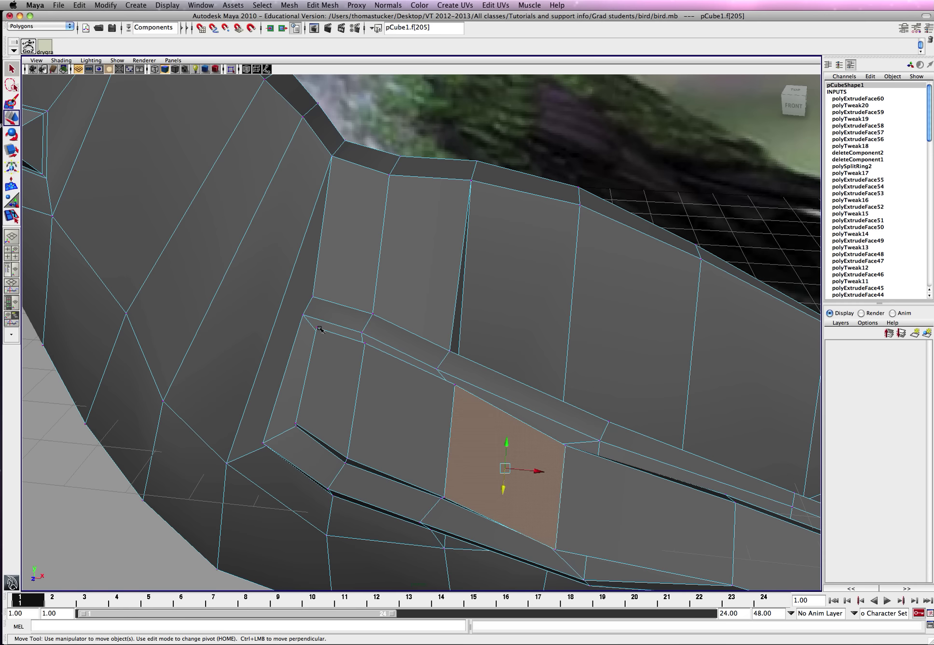
pyautogui.click(317, 329)
pyautogui.scroll(1, 317, 325)
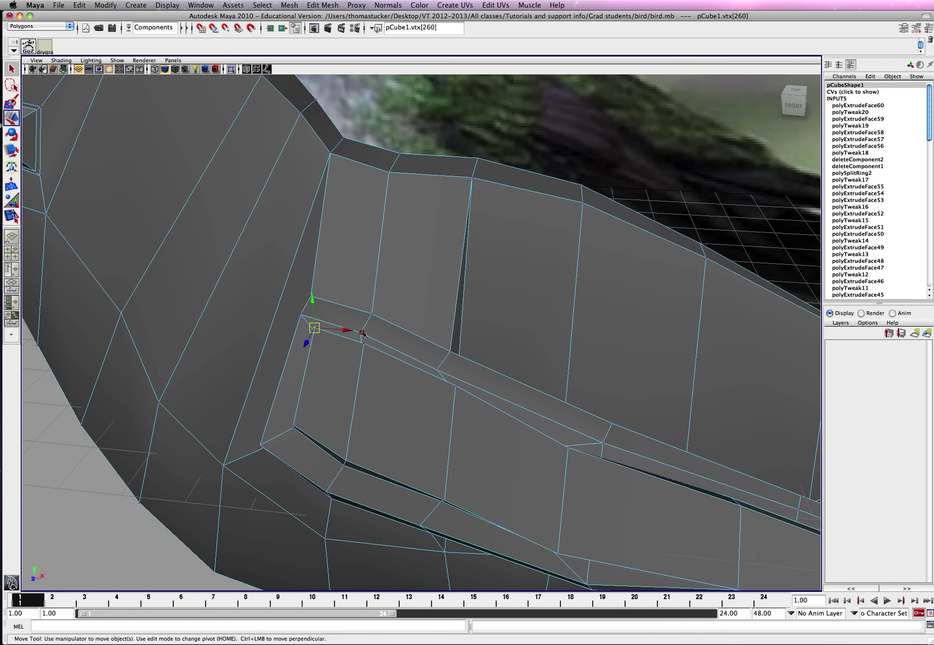
pyautogui.click(379, 319)
pyautogui.click(315, 328)
pyautogui.moveTo(314, 313); pyautogui.dragTo(366, 334)
# Lower the next two vertices along the raised wing layer's upper edge to continue the stepped border
pyautogui.click(364, 344)
pyautogui.click(420, 364)
pyautogui.scroll(-1, 420, 365)
pyautogui.click(453, 385)
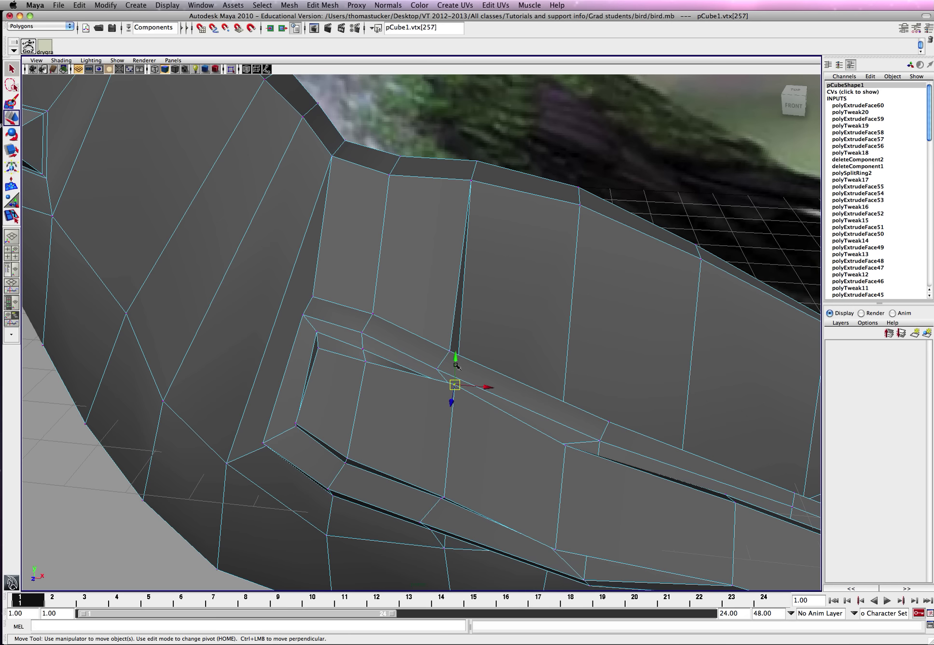
pyautogui.moveTo(456, 366); pyautogui.dragTo(455, 379)
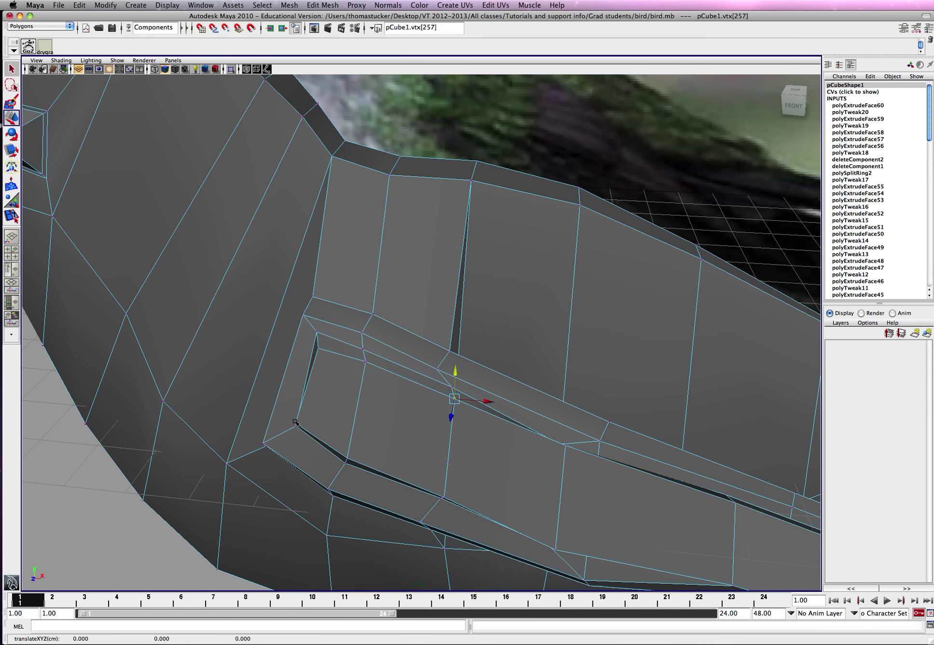
# Raise the lower front corner vertex of the raised wing layer and shift it backward
pyautogui.scroll(1, 296, 423)
pyautogui.click(294, 425)
pyautogui.moveTo(314, 426); pyautogui.dragTo(310, 399)
pyautogui.keyDown('alt'); pyautogui.moveTo(357, 376); pyautogui.dragTo(240, 379); pyautogui.keyUp('alt')
pyautogui.scroll(2, 333, 380)
pyautogui.moveTo(346, 377); pyautogui.dragTo(376, 377)
# Shift the upper front corner vertex of the raised wing layer backward and its lower front corner vertex forward
pyautogui.click(334, 305)
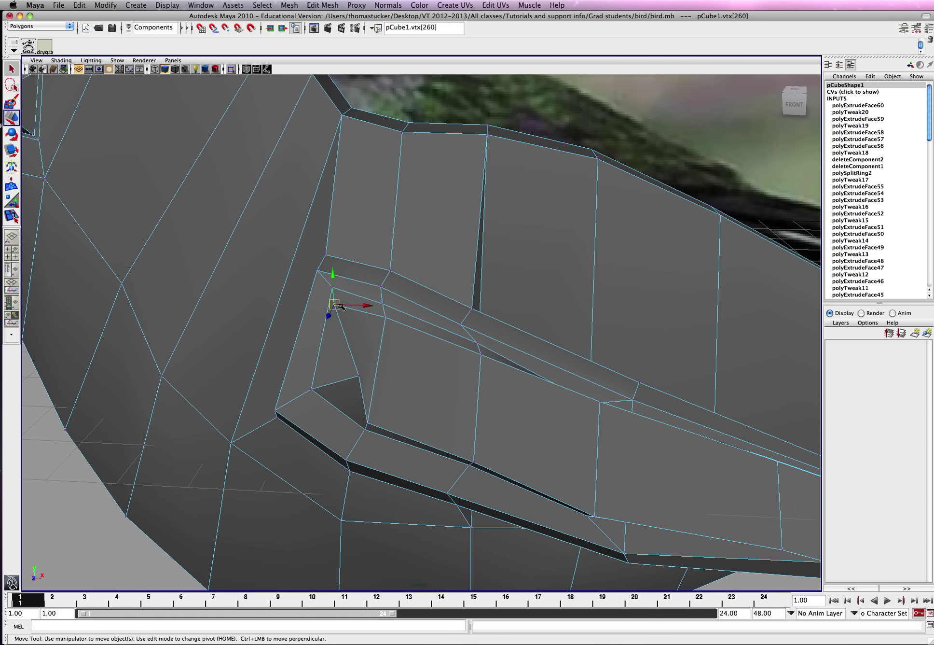
pyautogui.moveTo(342, 306); pyautogui.dragTo(364, 306)
pyautogui.click(349, 368)
pyautogui.scroll(-1, 348, 367)
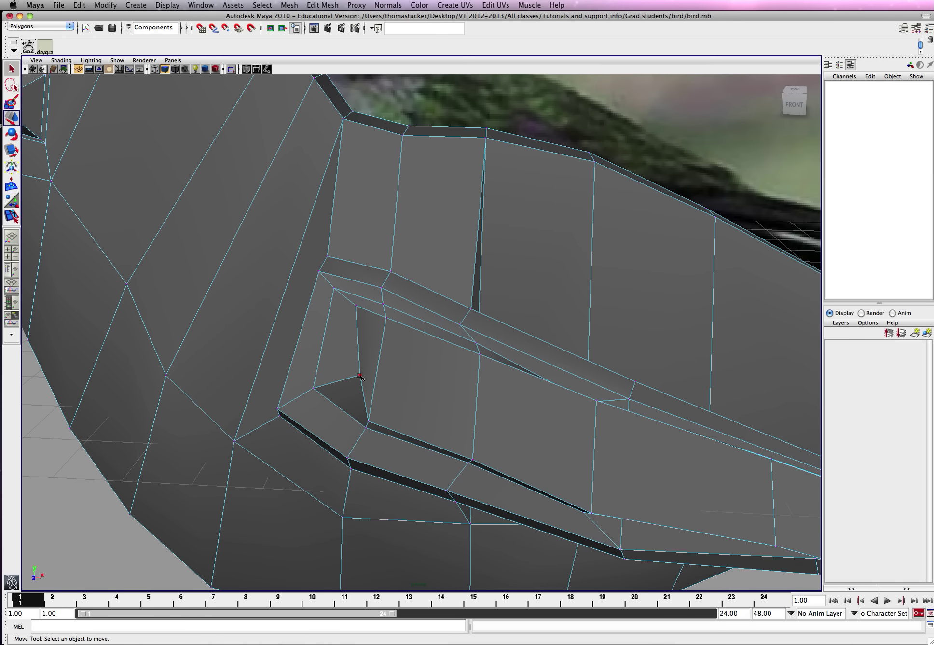
pyautogui.scroll(1, 359, 376)
pyautogui.click(358, 376)
pyautogui.scroll(1, 358, 376)
pyautogui.moveTo(358, 377); pyautogui.dragTo(338, 379)
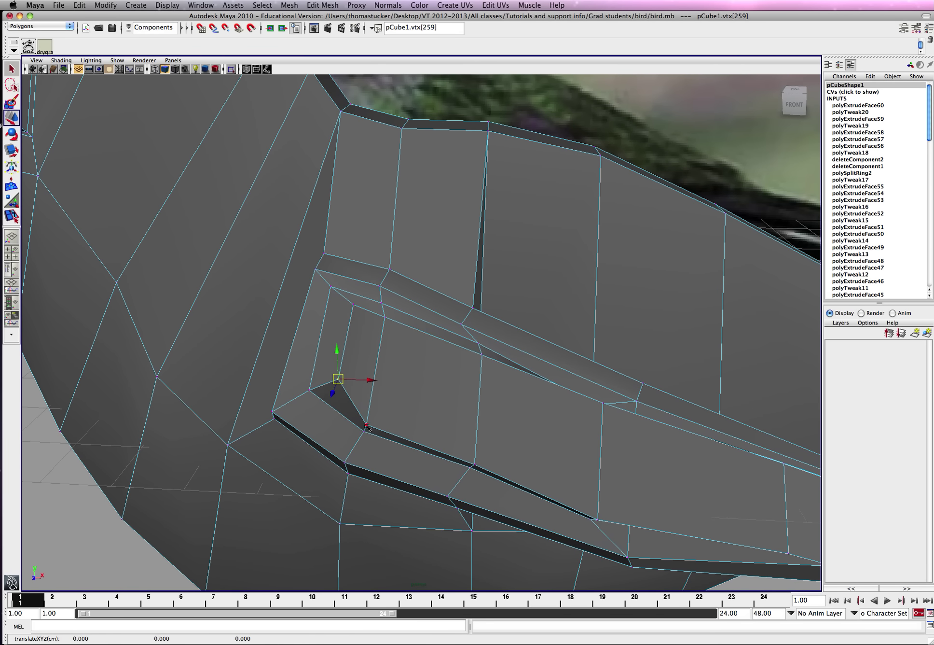
# Raise the second vertex on the raised wing layer's lower edge in the front view
pyautogui.click(367, 425)
pyautogui.scroll(-5, 362, 415)
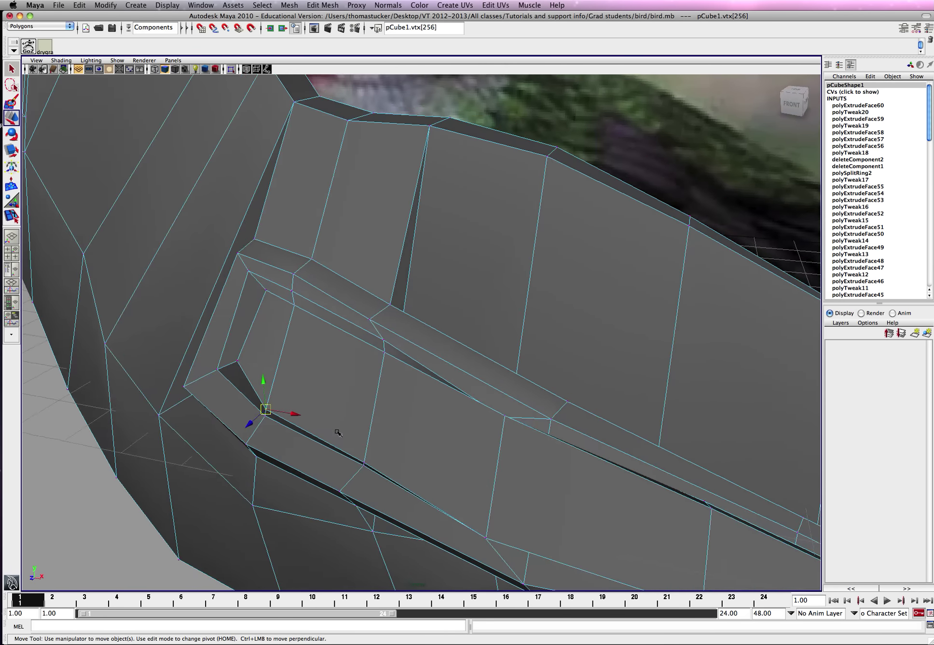
pyautogui.press('space')
pyautogui.press('space')
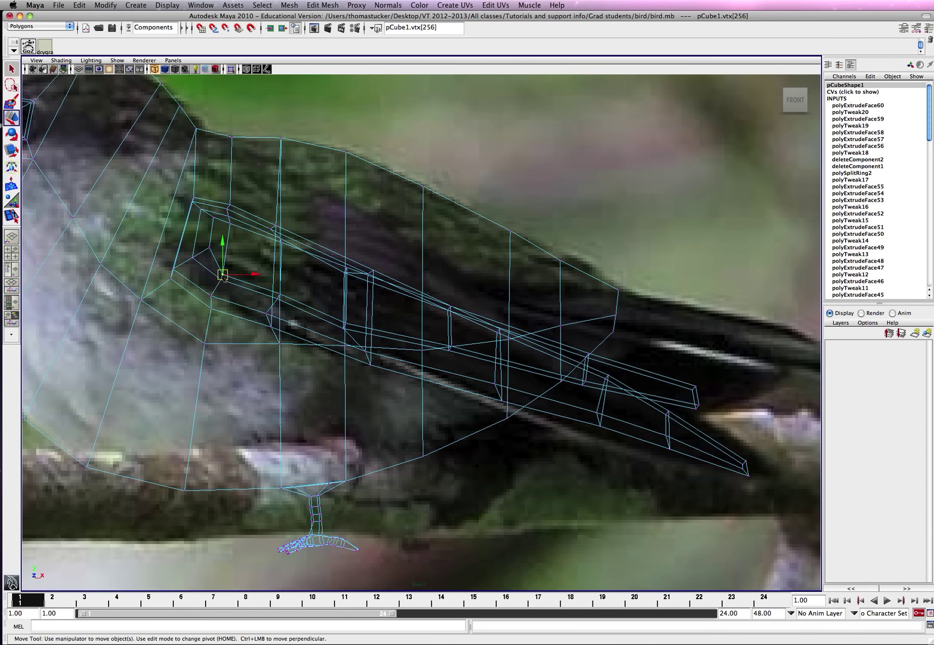
pyautogui.moveTo(223, 275); pyautogui.dragTo(229, 264)
pyautogui.scroll(-1, 231, 264)
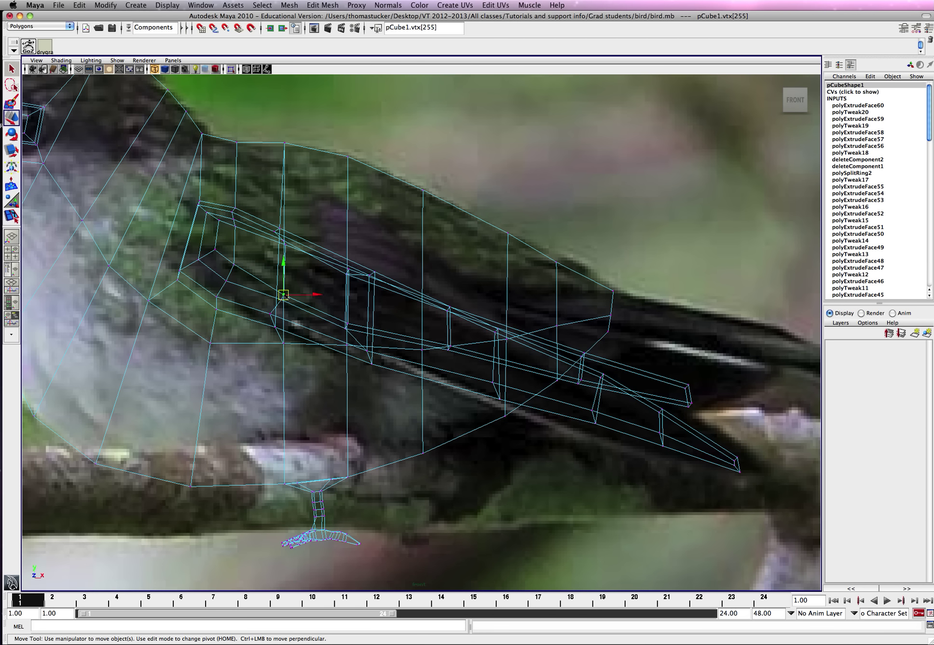
# Raise the next two vertices on the raised wing layer's lower edge and shift them slightly forward in the front view
pyautogui.moveTo(285, 295); pyautogui.dragTo(278, 281)
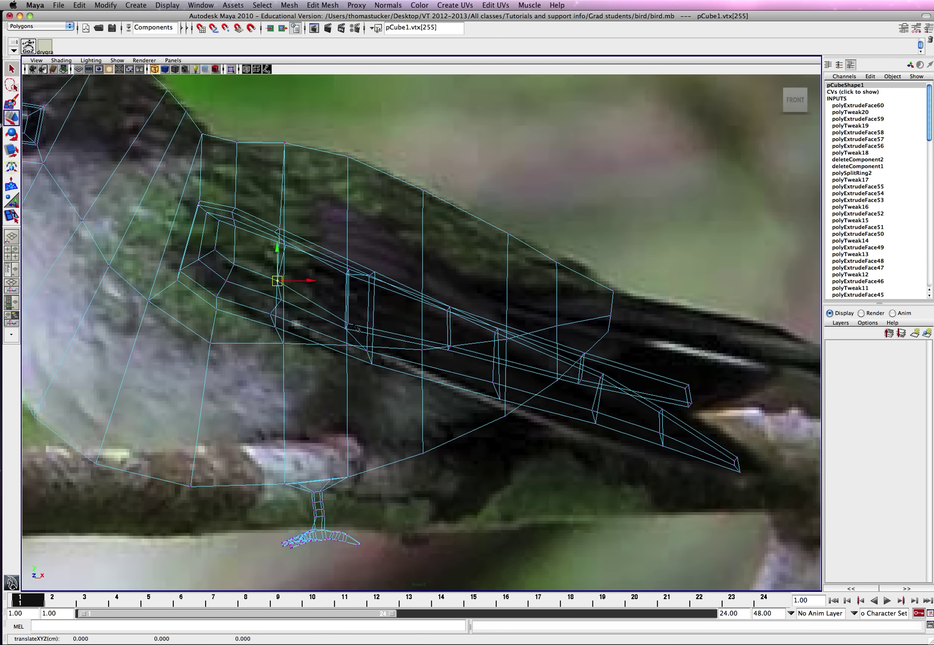
pyautogui.click(348, 324)
pyautogui.moveTo(348, 323); pyautogui.dragTo(343, 313)
# Pull the raised feather layer's middle vertex column in toward the body in the top view
pyautogui.press('space')
pyautogui.press('space')
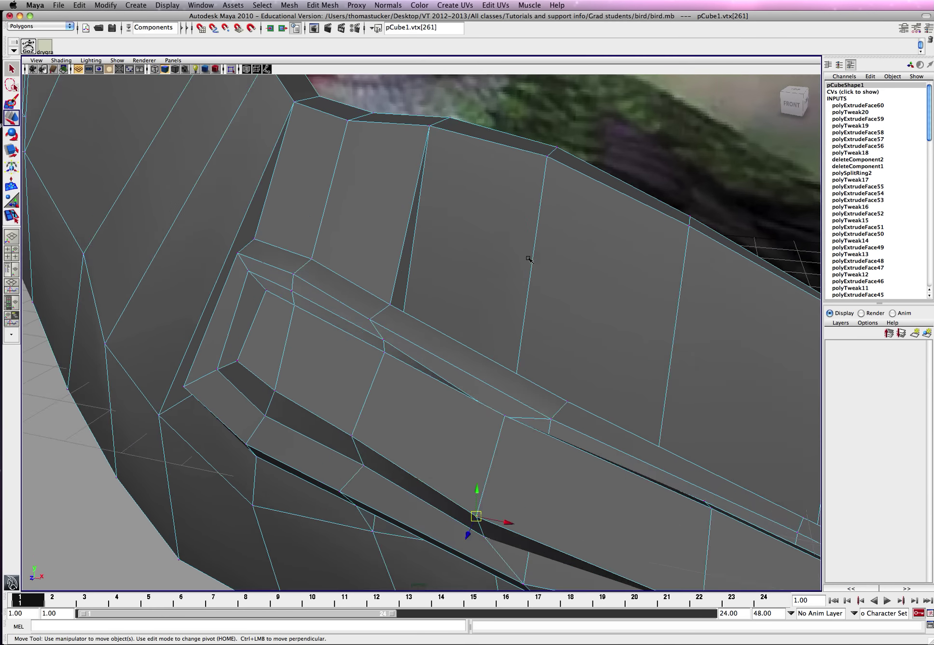
pyautogui.keyDown('alt'); pyautogui.moveTo(517, 281); pyautogui.dragTo(266, 273); pyautogui.keyUp('alt')
pyautogui.press('space')
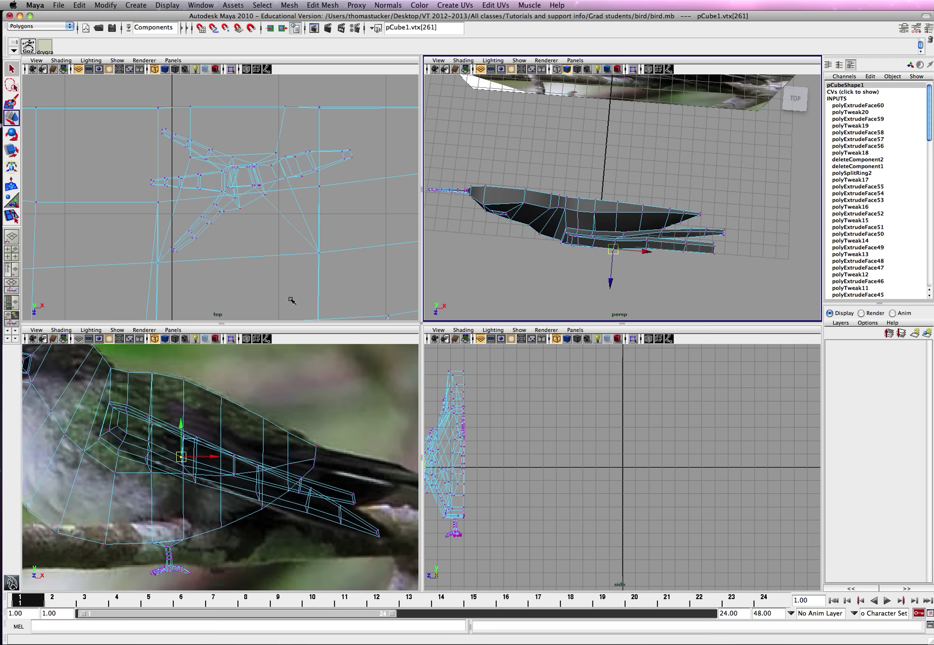
pyautogui.press('space')
pyautogui.keyDown('alt'); pyautogui.moveTo(521, 322); pyautogui.dragTo(461, 330, button='right'); pyautogui.keyUp('alt')
pyautogui.keyDown('alt'); pyautogui.moveTo(275, 316); pyautogui.dragTo(378, 336, button='right'); pyautogui.keyUp('alt')
pyautogui.keyDown('alt'); pyautogui.moveTo(363, 325); pyautogui.dragTo(164, 264, button='middle'); pyautogui.keyUp('alt')
pyautogui.moveTo(391, 381); pyautogui.dragTo(370, 344)
pyautogui.press('r')
pyautogui.press('w')
# Pull the raised feather layer's next vertex column and its tip vertices in toward the body in the top view
pyautogui.scroll(1, 370, 354)
pyautogui.moveTo(481, 317); pyautogui.dragTo(528, 399)
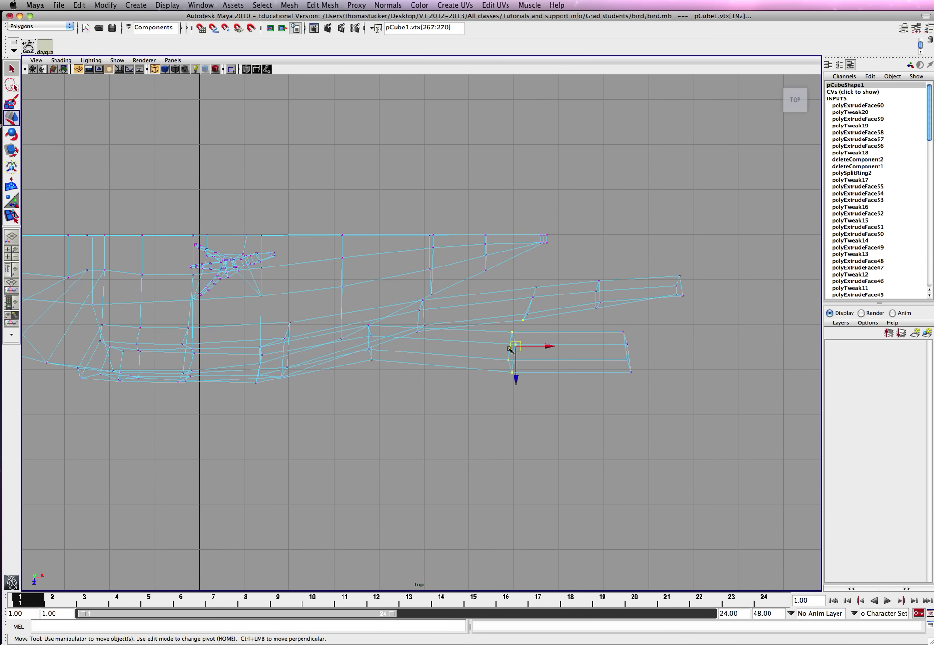
pyautogui.scroll(1, 490, 328)
pyautogui.moveTo(491, 327); pyautogui.dragTo(521, 393)
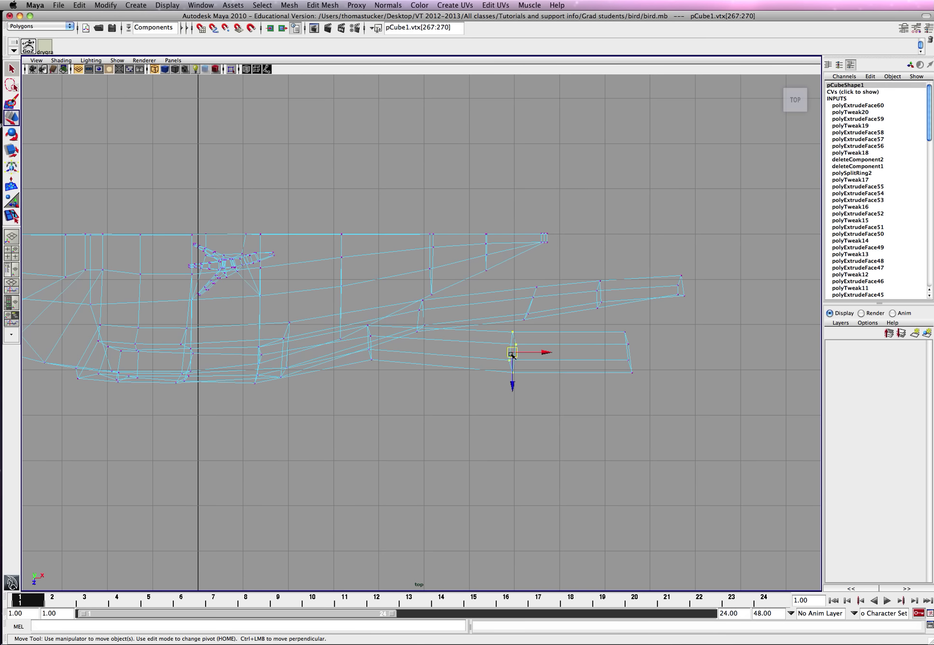
pyautogui.moveTo(513, 355); pyautogui.dragTo(504, 344)
pyautogui.moveTo(608, 310); pyautogui.dragTo(642, 392)
pyautogui.moveTo(628, 352); pyautogui.dragTo(628, 299)
# Scale the raised feather layer's tip narrower sideways and shift it closer to the body, viewed from behind
pyautogui.press('space')
pyautogui.press('space')
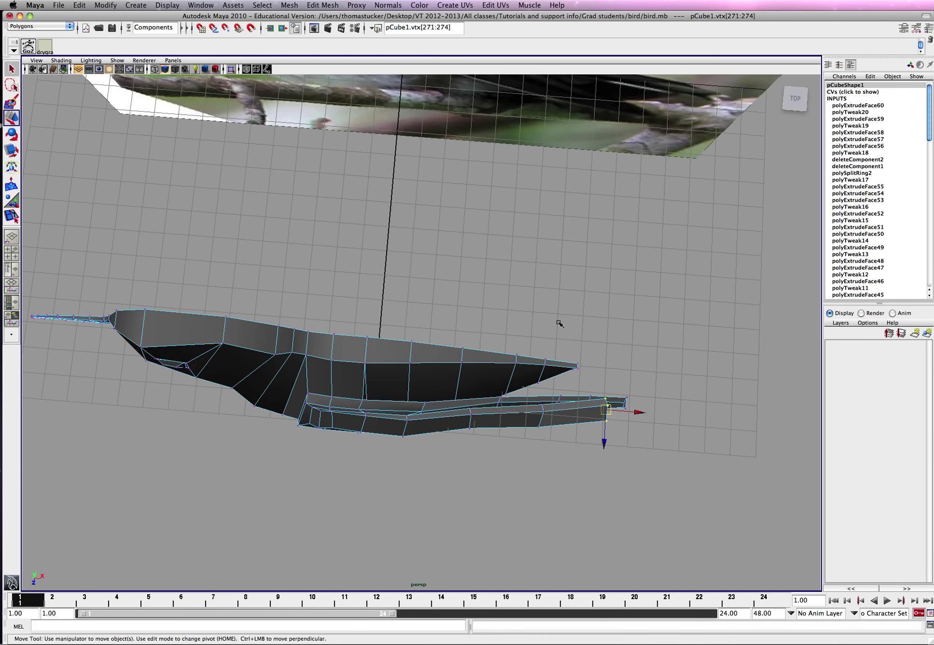
pyautogui.keyDown('alt'); pyautogui.moveTo(537, 322); pyautogui.dragTo(462, 306); pyautogui.keyUp('alt')
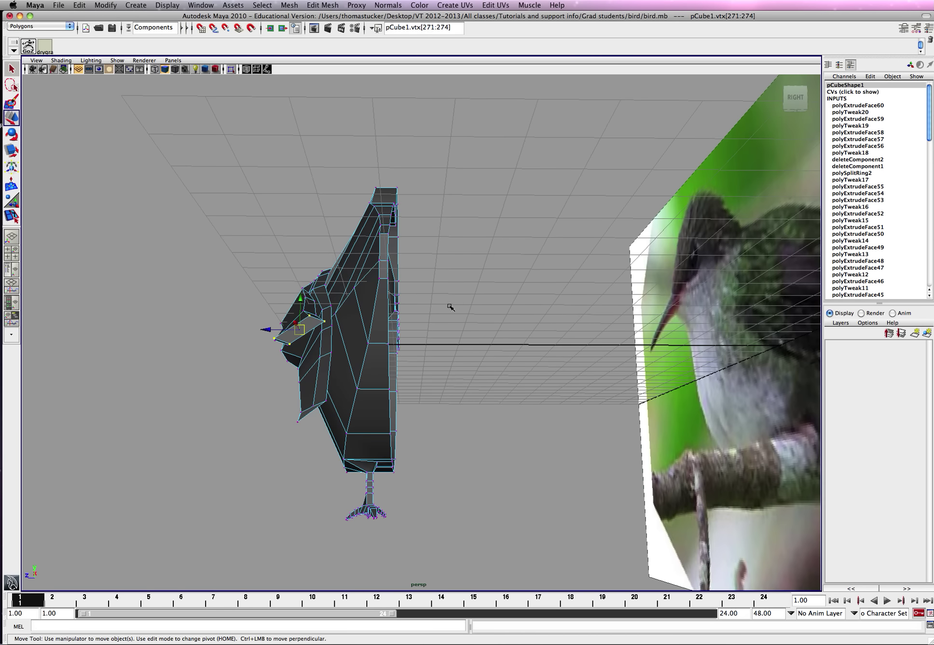
pyautogui.press('r')
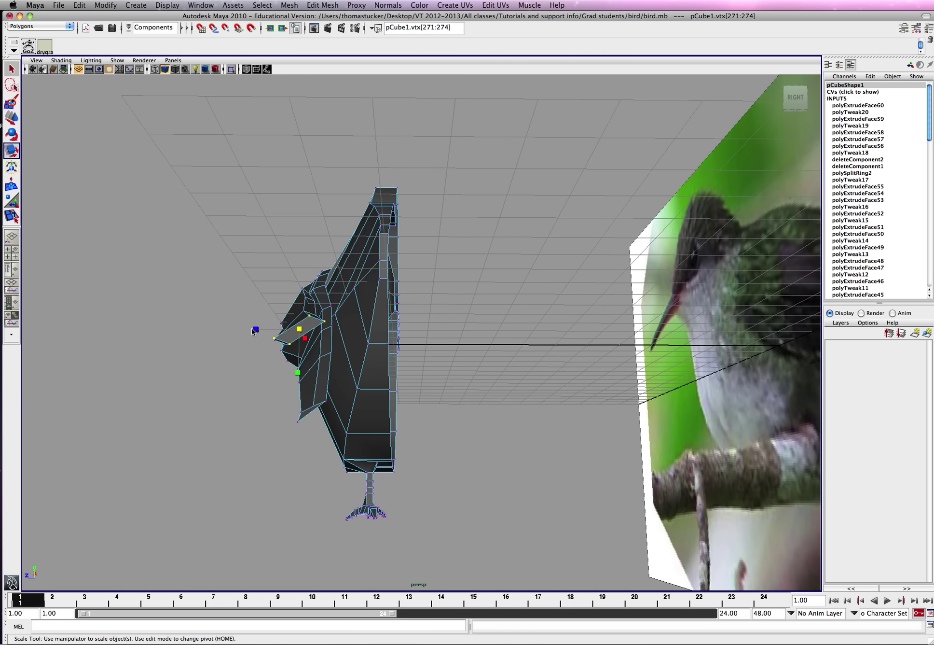
pyautogui.moveTo(252, 328); pyautogui.dragTo(280, 333)
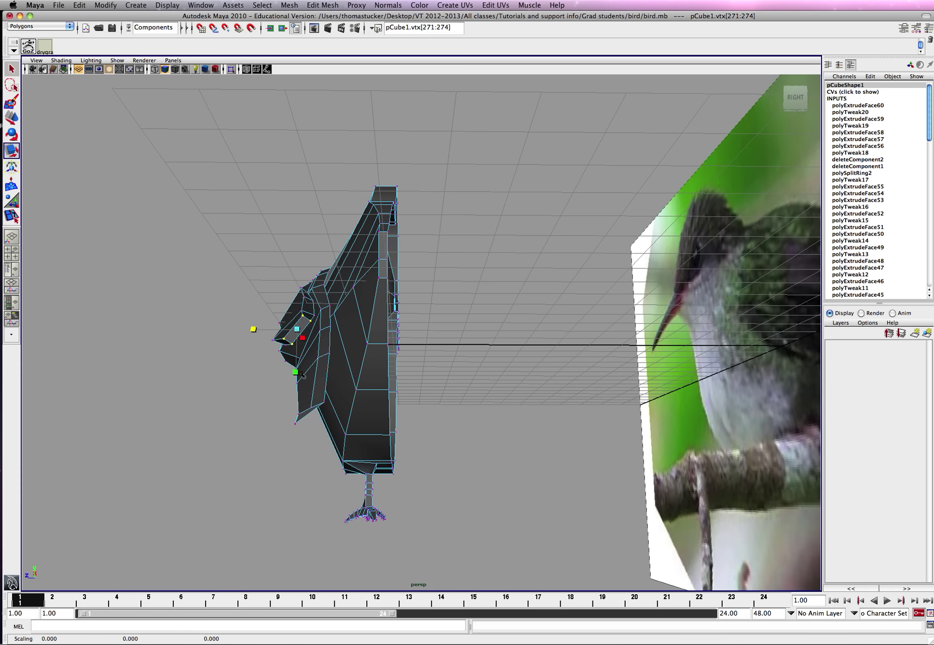
pyautogui.moveTo(297, 374); pyautogui.dragTo(253, 325)
pyautogui.press('w')
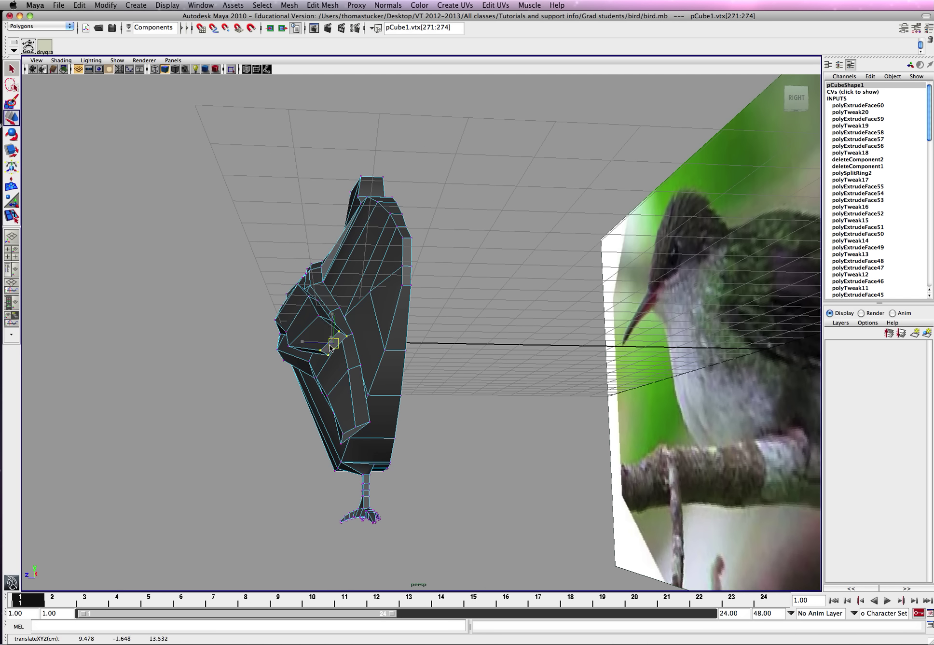
# Adjust the two vertex columns before the raised feather layer's tip so the layer follows a smooth curve seen from below
pyautogui.keyDown('alt'); pyautogui.moveTo(328, 346); pyautogui.dragTo(372, 297); pyautogui.keyUp('alt')
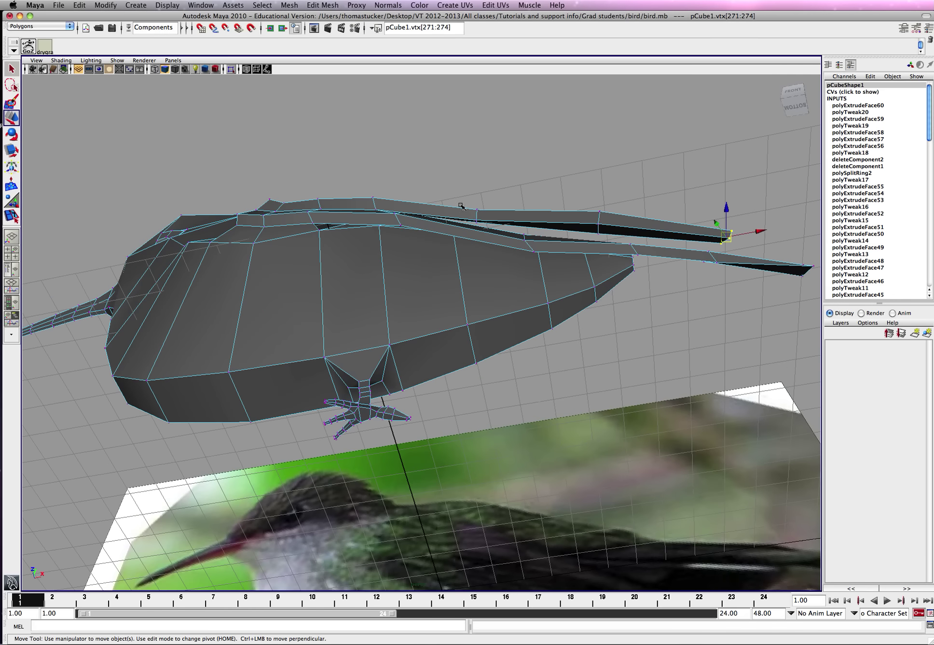
pyautogui.moveTo(468, 201)
pyautogui.mouseDown()
pyautogui.moveTo(492, 225)
pyautogui.moveTo(477, 208)
pyautogui.mouseUp()
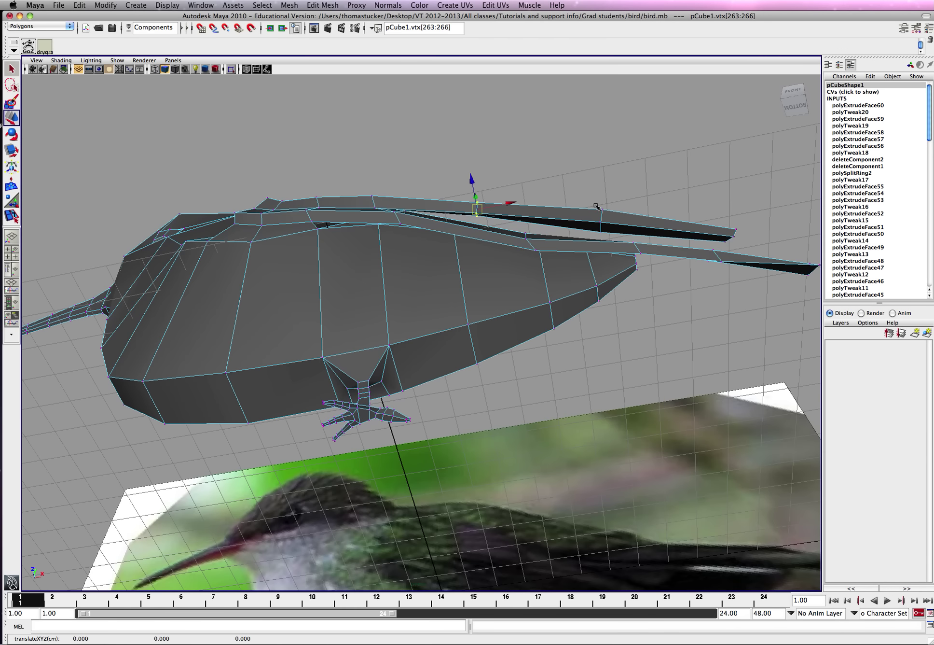
pyautogui.moveTo(598, 223)
pyautogui.keyDown('alt'); pyautogui.mouseDown()
pyautogui.moveTo(591, 179)
pyautogui.moveTo(597, 245)
pyautogui.mouseUp(); pyautogui.keyUp('alt')
pyautogui.keyDown('alt'); pyautogui.moveTo(632, 289); pyautogui.dragTo(618, 270); pyautogui.keyUp('alt')
pyautogui.moveTo(442, 172); pyautogui.dragTo(472, 205)
pyautogui.moveTo(557, 176); pyautogui.dragTo(600, 207)
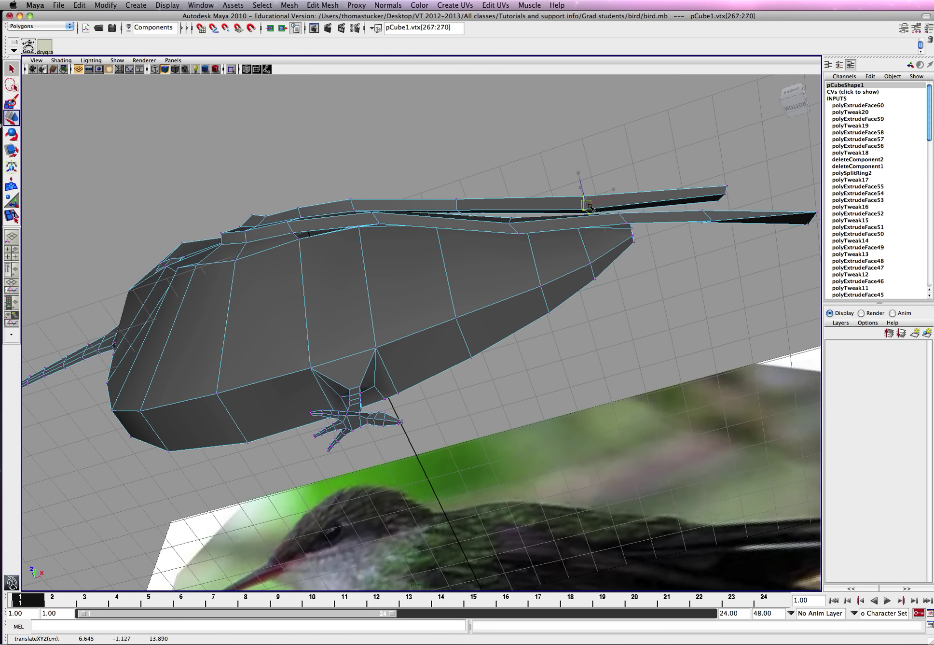
# Examine the two feather layers of the wing from behind and from the side of the whole bird
pyautogui.keyDown('alt'); pyautogui.moveTo(699, 185); pyautogui.dragTo(545, 268); pyautogui.keyUp('alt')
pyautogui.keyDown('alt'); pyautogui.moveTo(130, 343); pyautogui.dragTo(352, 367); pyautogui.keyUp('alt')
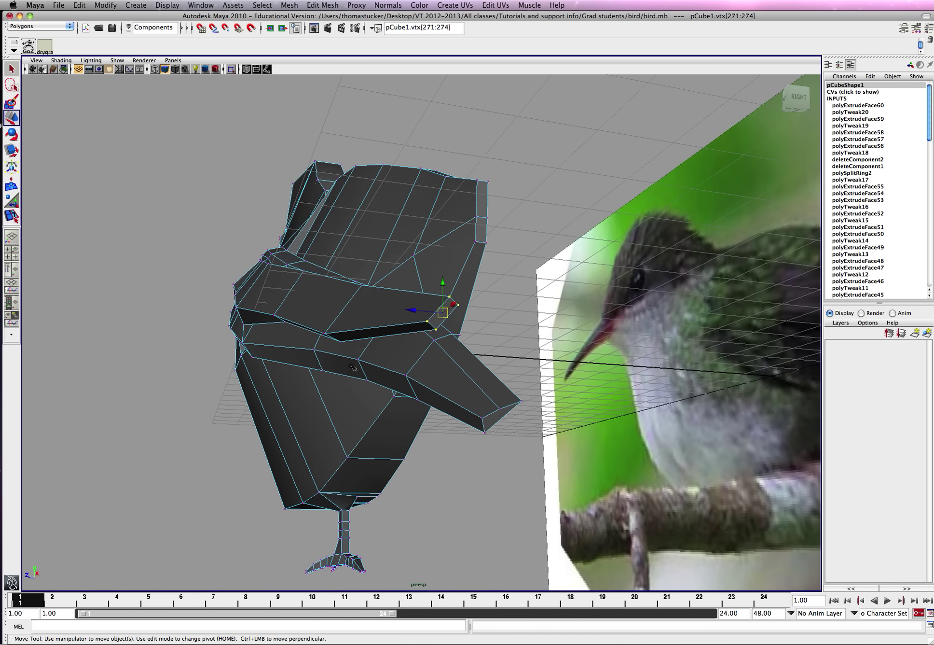
pyautogui.click(493, 404)
pyautogui.keyDown('alt'); pyautogui.moveTo(493, 405); pyautogui.dragTo(482, 396); pyautogui.keyUp('alt')
pyautogui.moveTo(305, 262); pyautogui.dragTo(341, 317)
pyautogui.click(281, 279)
pyautogui.keyDown('alt'); pyautogui.moveTo(342, 317); pyautogui.dragTo(256, 267, button='right'); pyautogui.keyUp('alt')
pyautogui.keyDown('alt'); pyautogui.moveTo(256, 267); pyautogui.dragTo(291, 289); pyautogui.keyUp('alt')
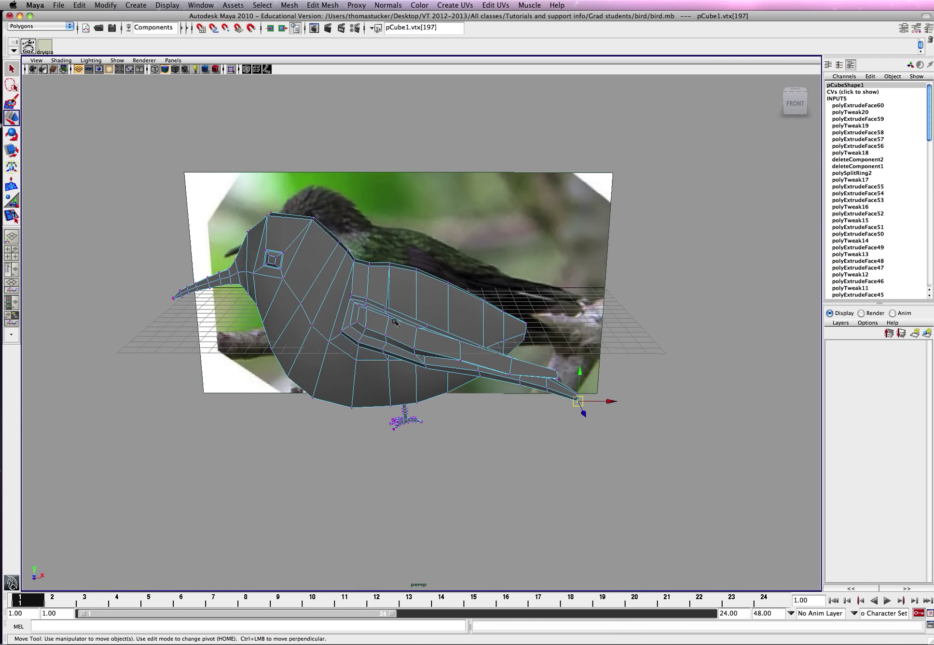
pyautogui.keyDown('alt'); pyautogui.moveTo(395, 322); pyautogui.dragTo(389, 296); pyautogui.keyUp('alt')
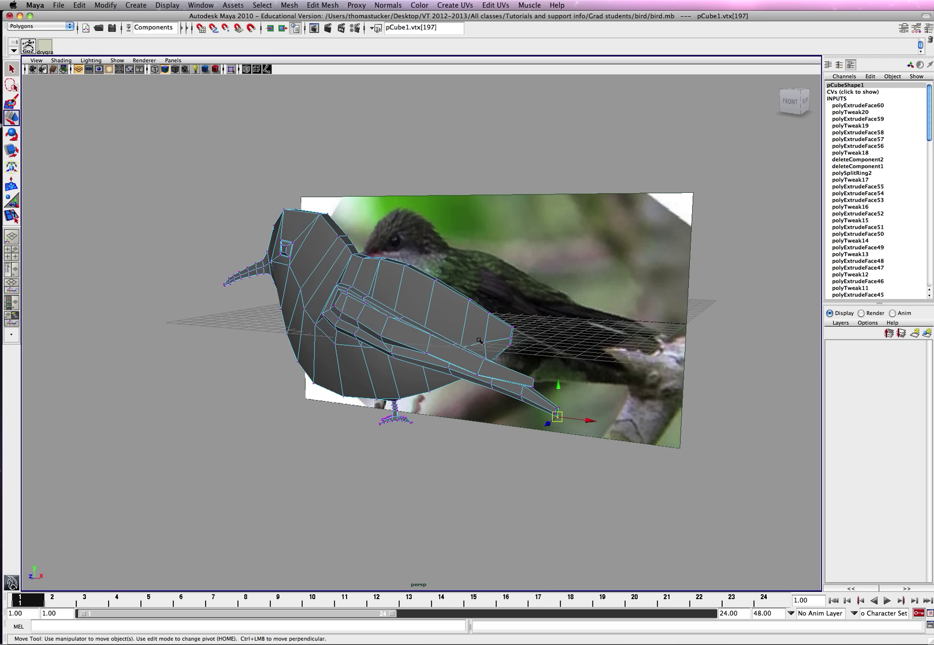